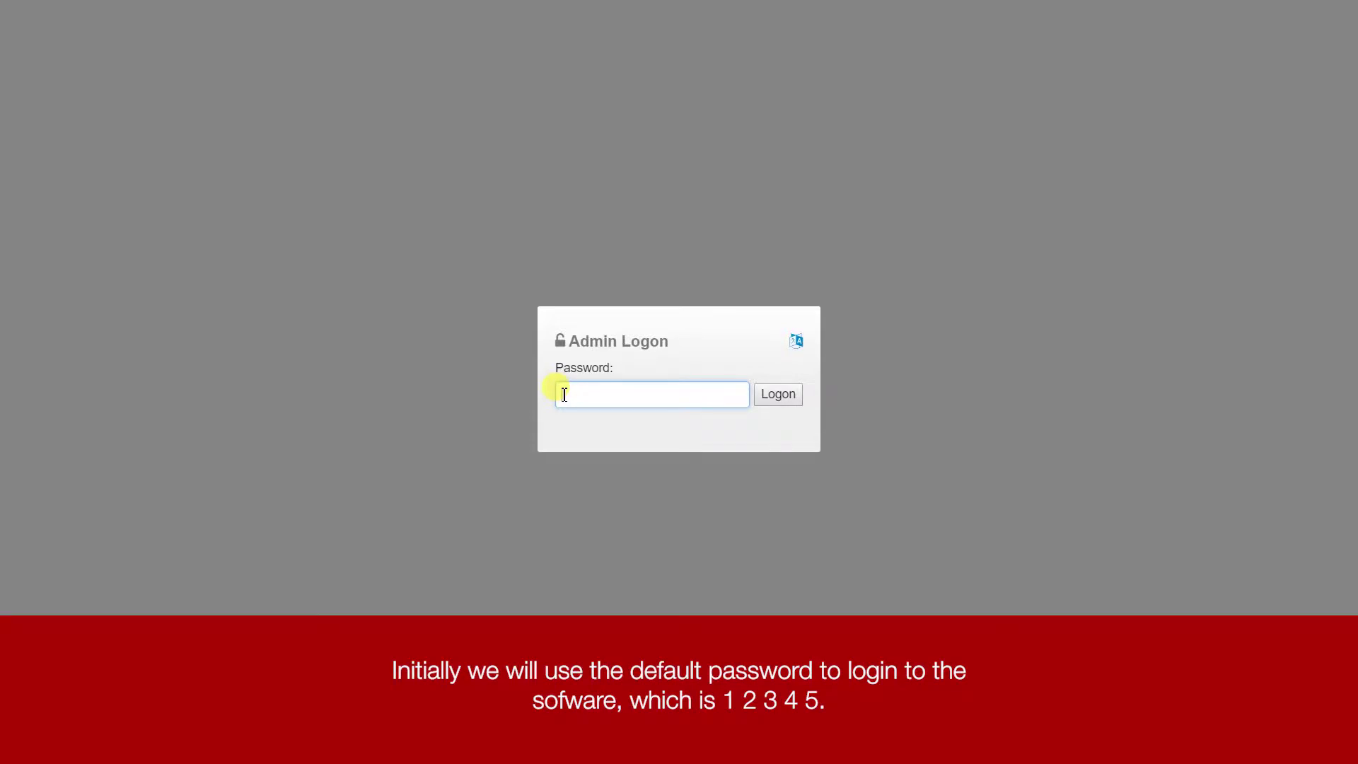
# Log in with the default password and open the administrator password settings.
pyautogui.click(777, 394)
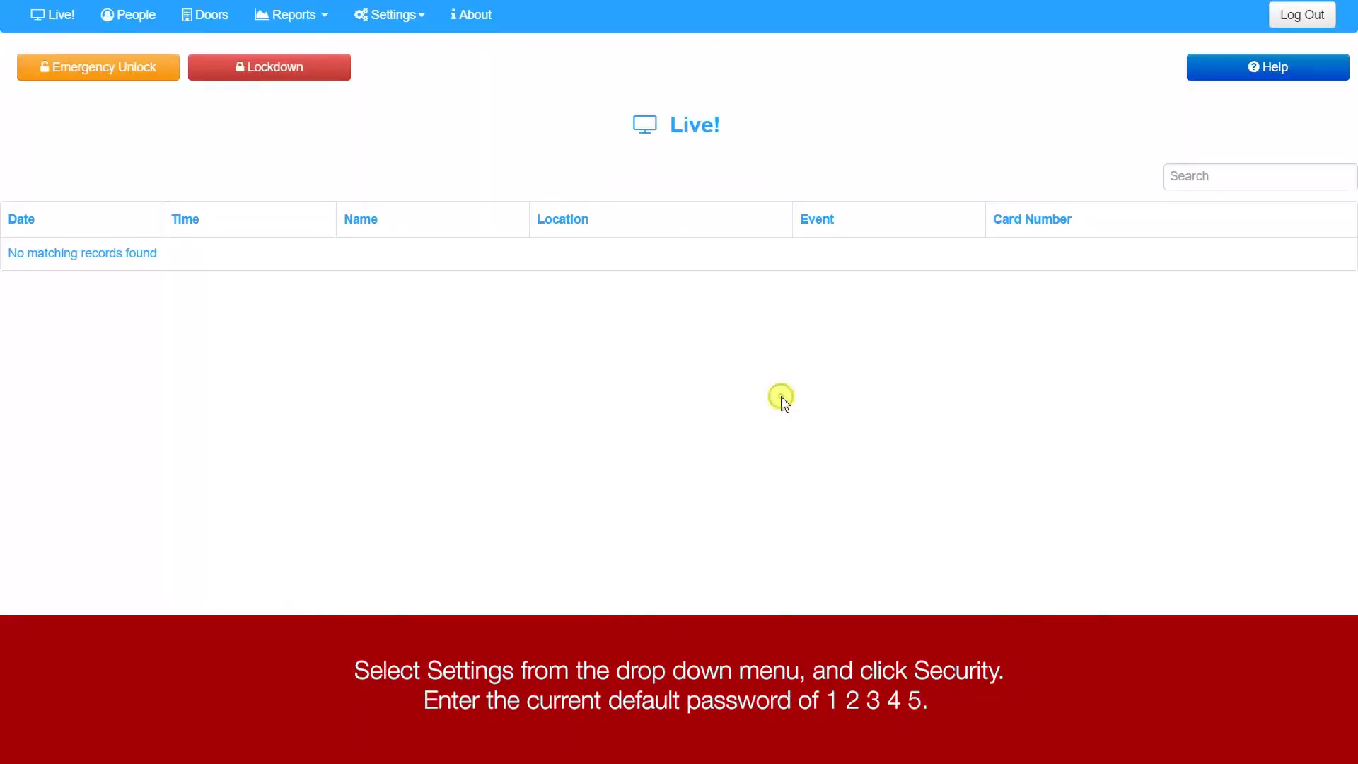
pyautogui.click(391, 14)
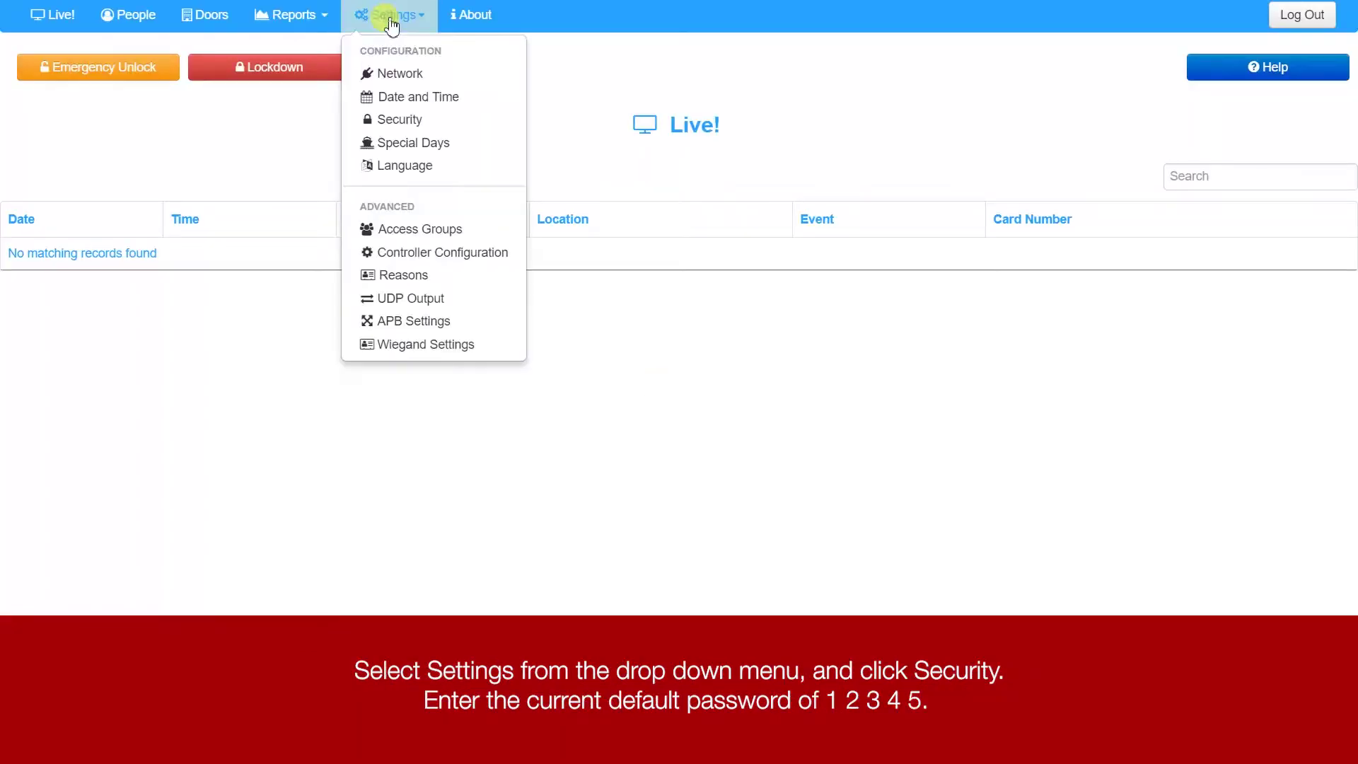
pyautogui.click(398, 120)
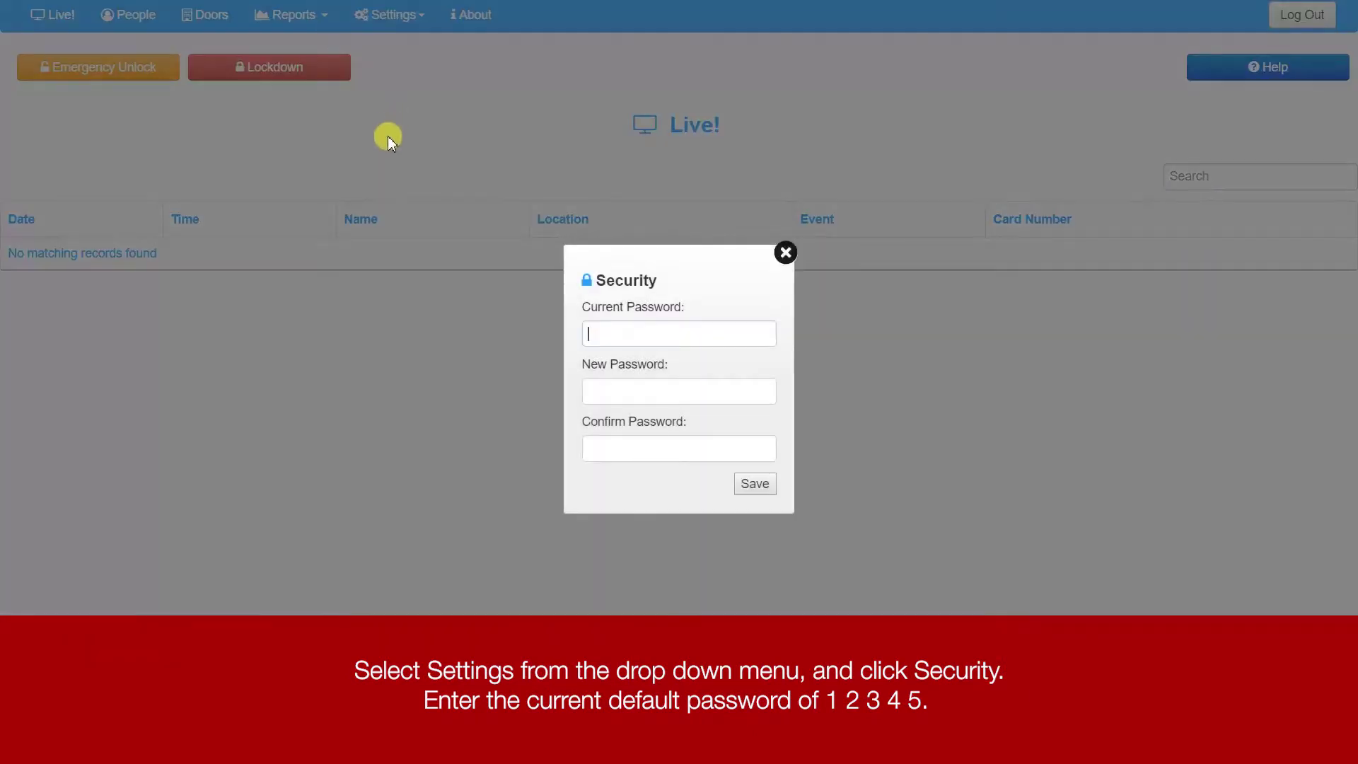
# Enter the current password, then the new password twice, and save it.
pyautogui.click(607, 335)
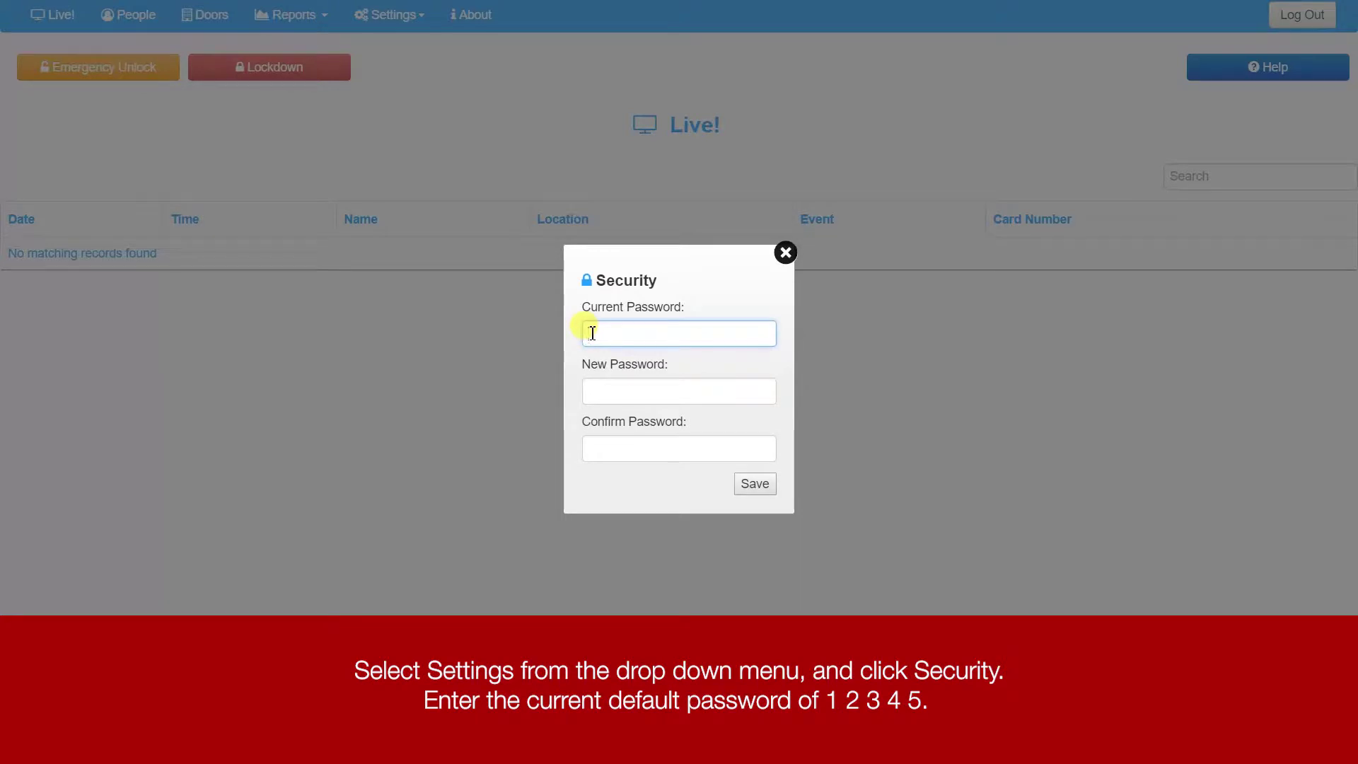
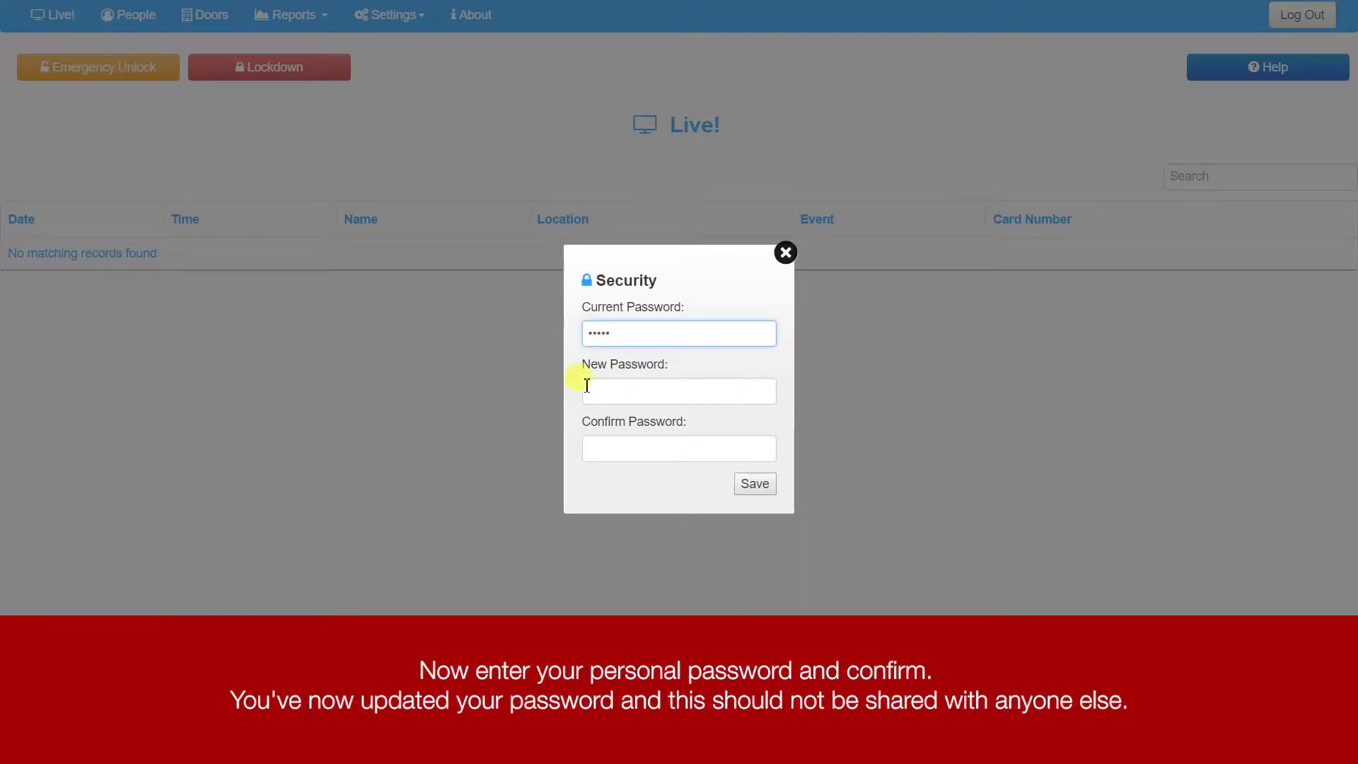
pyautogui.click(591, 390)
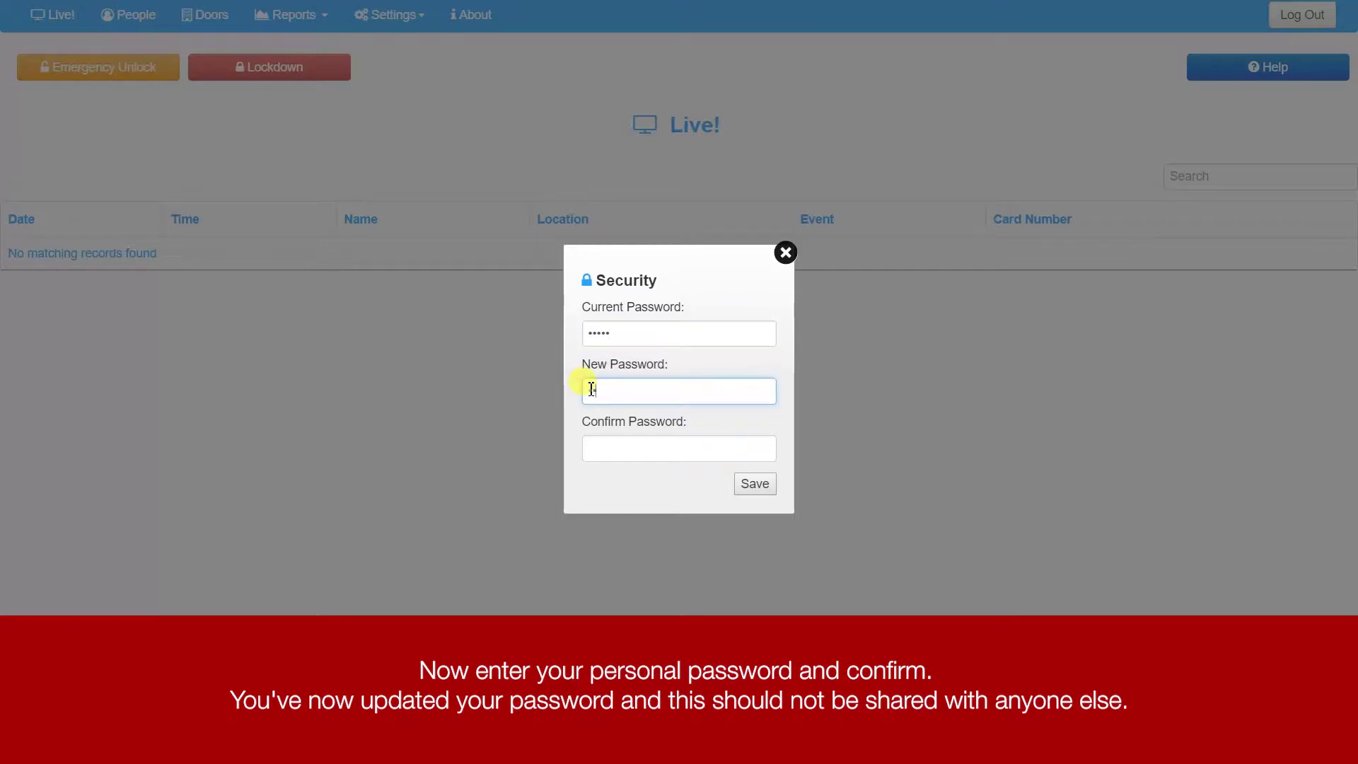
pyautogui.click(652, 452)
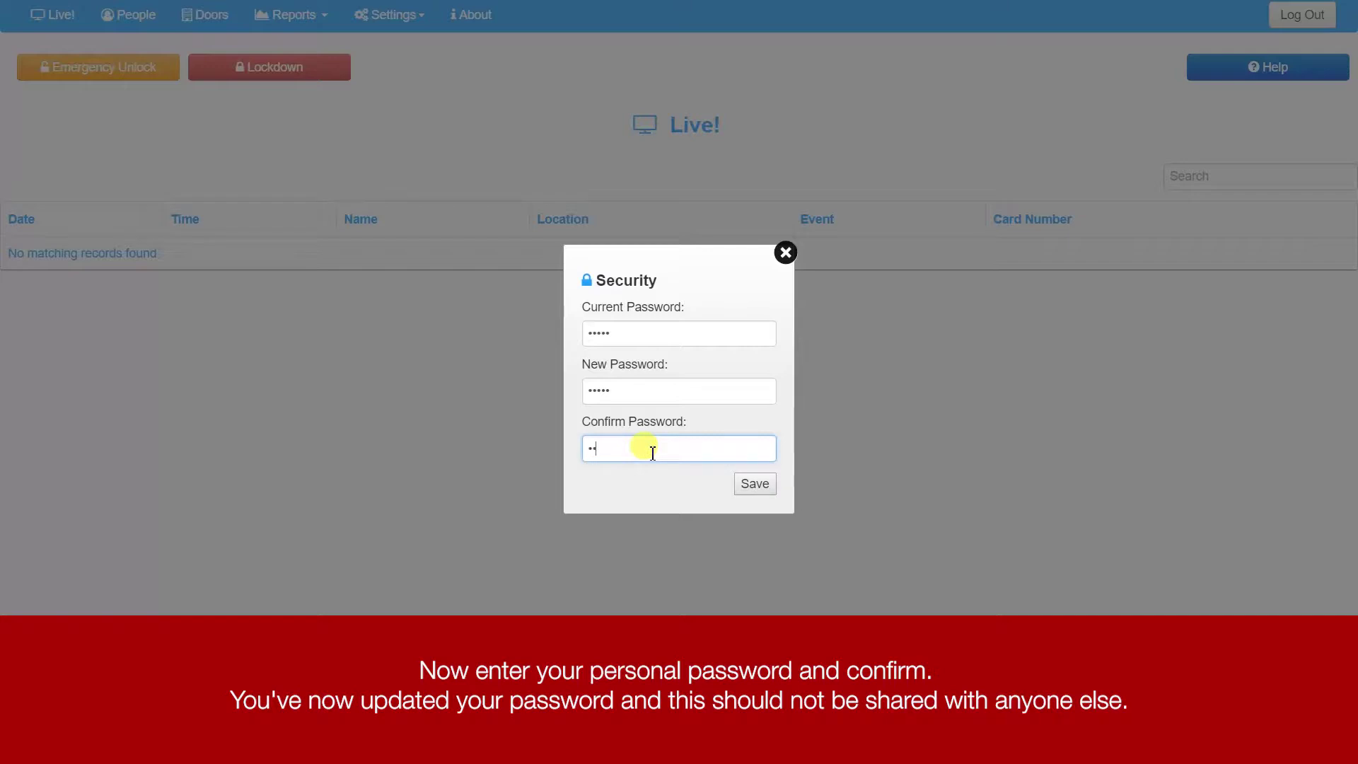
pyautogui.click(755, 484)
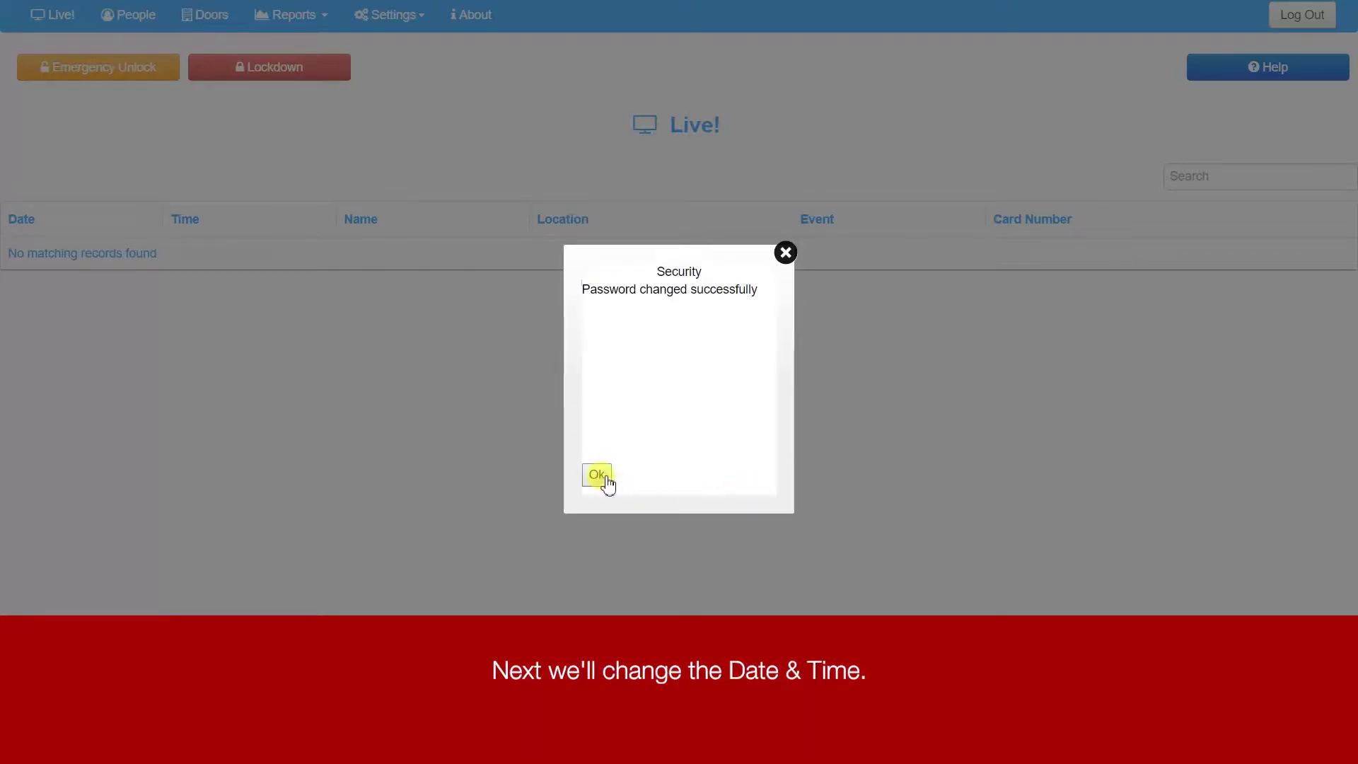
# Dismiss the password confirmation, sync the controller's date and time to the PC, and save.
pyautogui.click(597, 475)
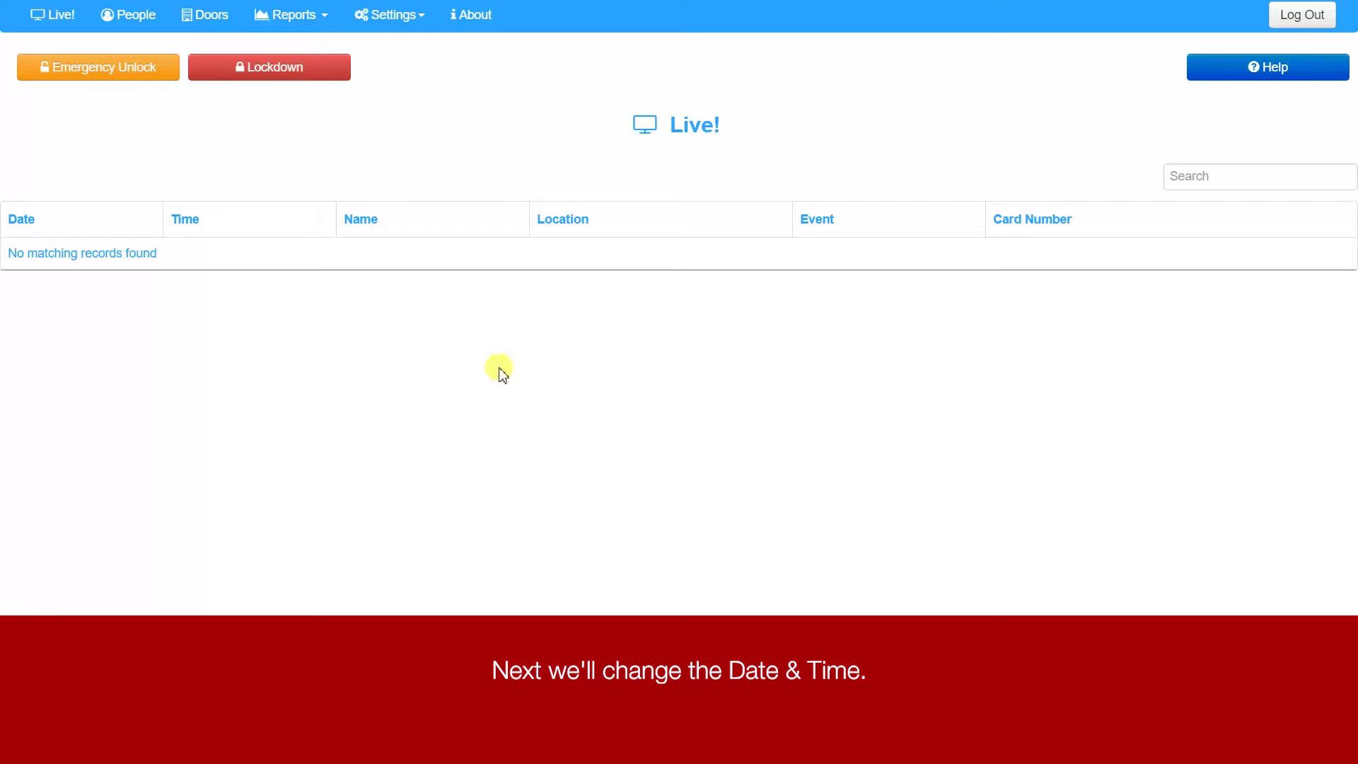
pyautogui.click(393, 14)
pyautogui.click(401, 98)
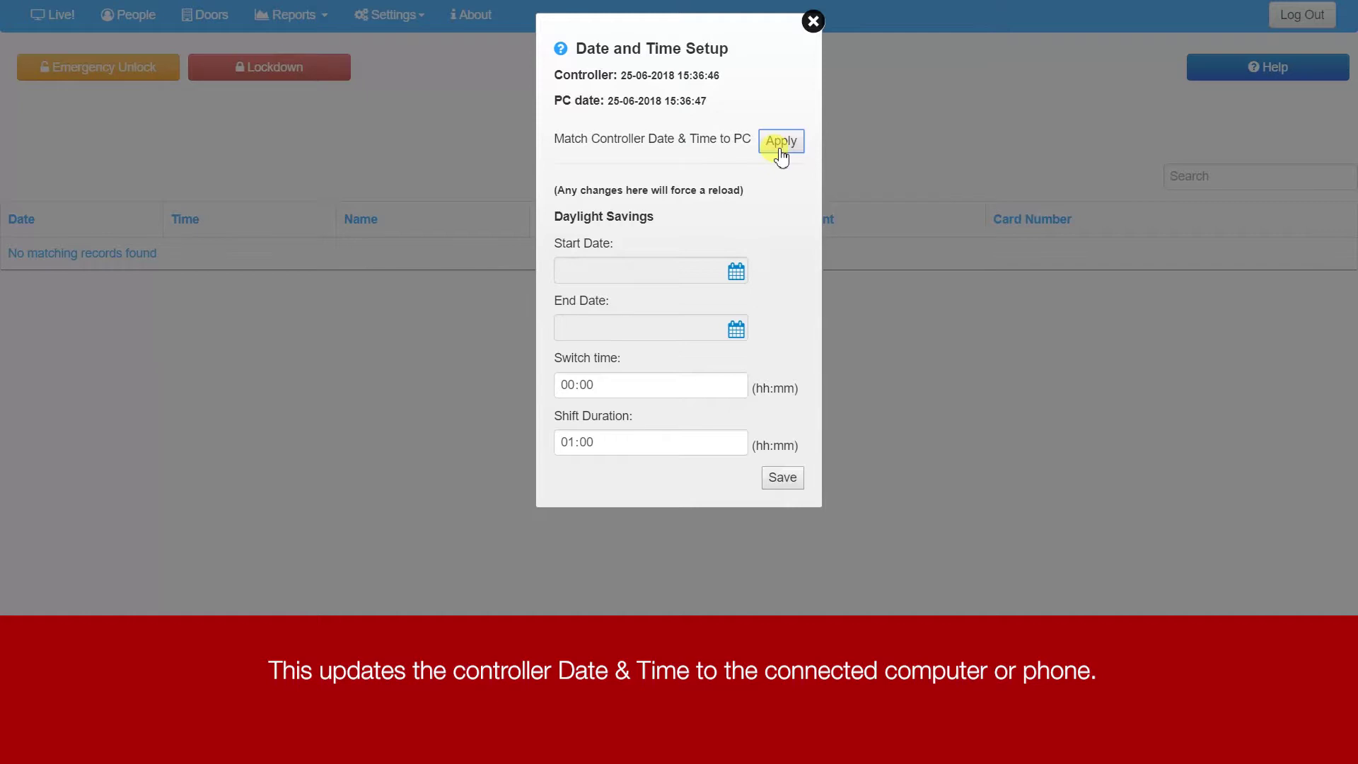
pyautogui.click(781, 143)
pyautogui.click(785, 478)
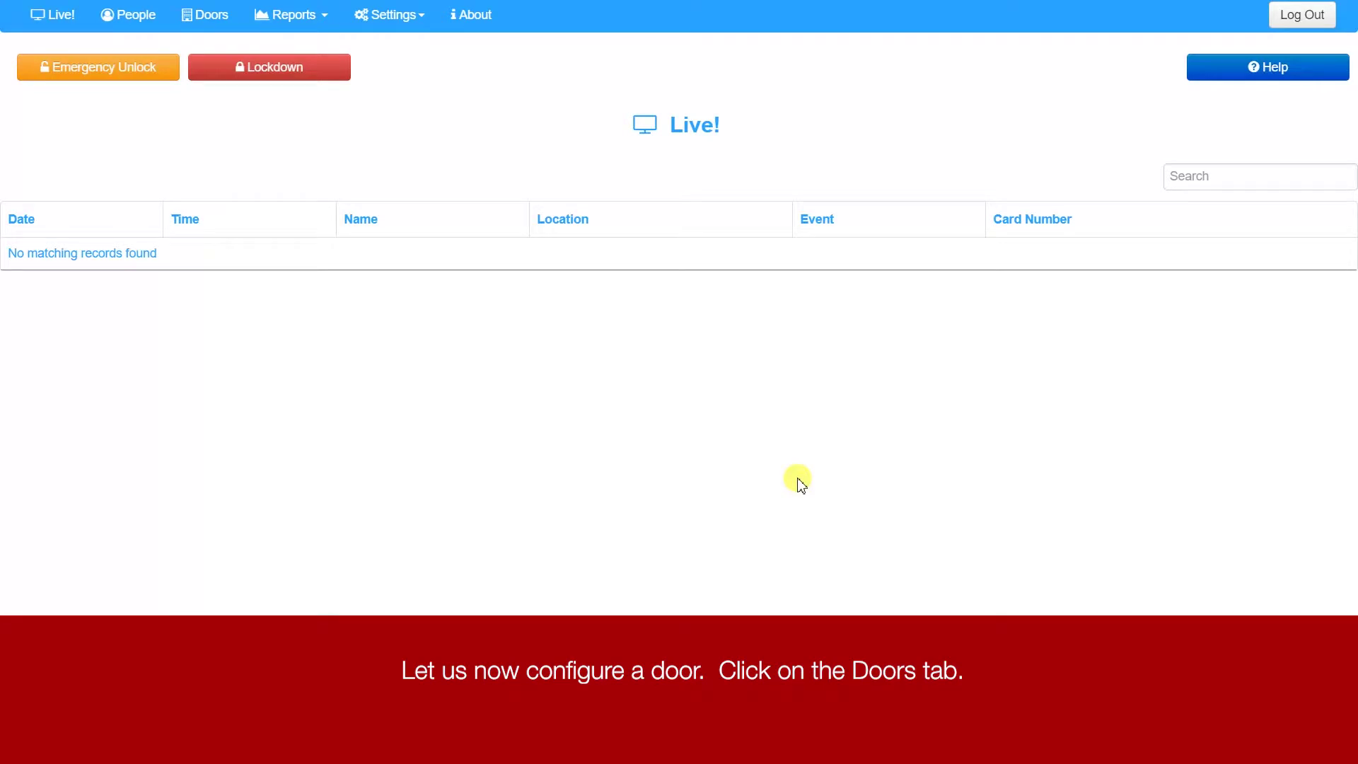
# On the Doors page, add Door 1 with reader 00591DD1 as its entry reader, and save it.
pyautogui.click(212, 14)
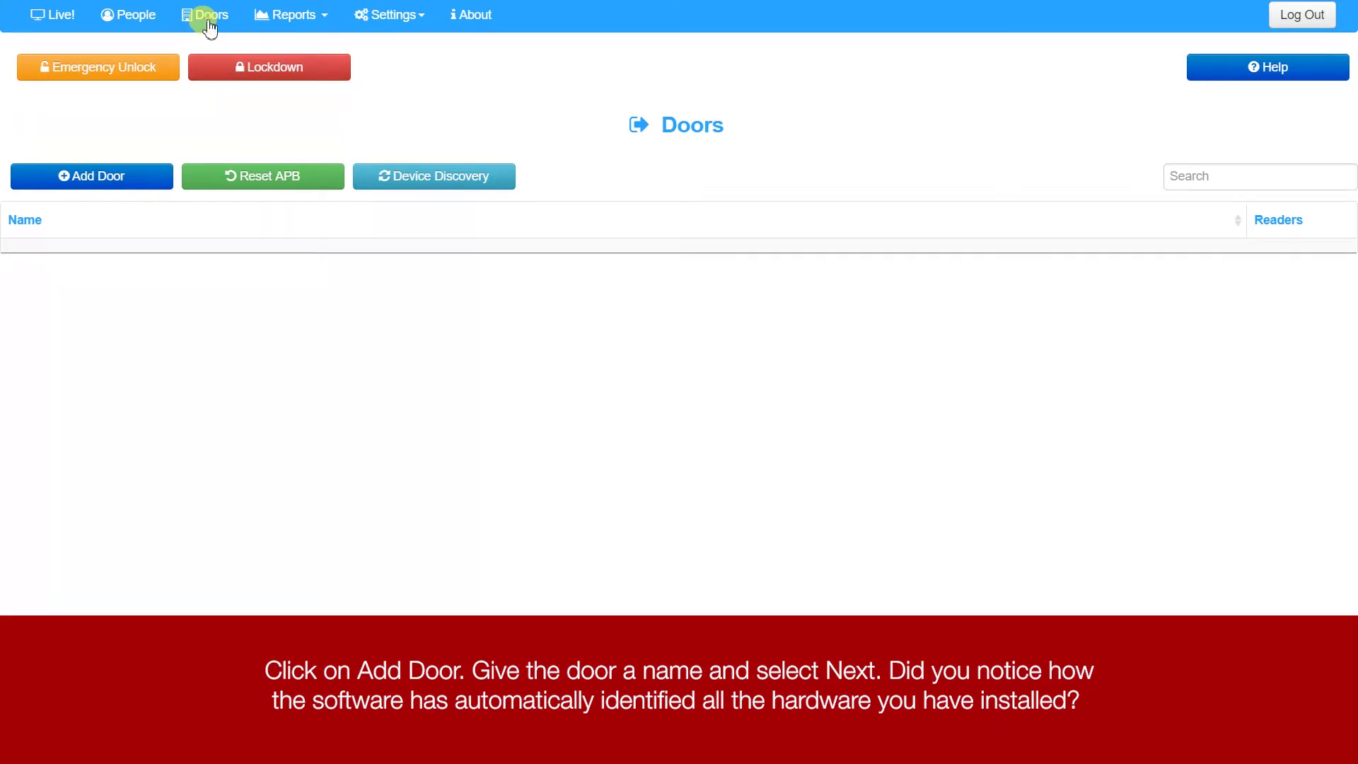
pyautogui.click(124, 178)
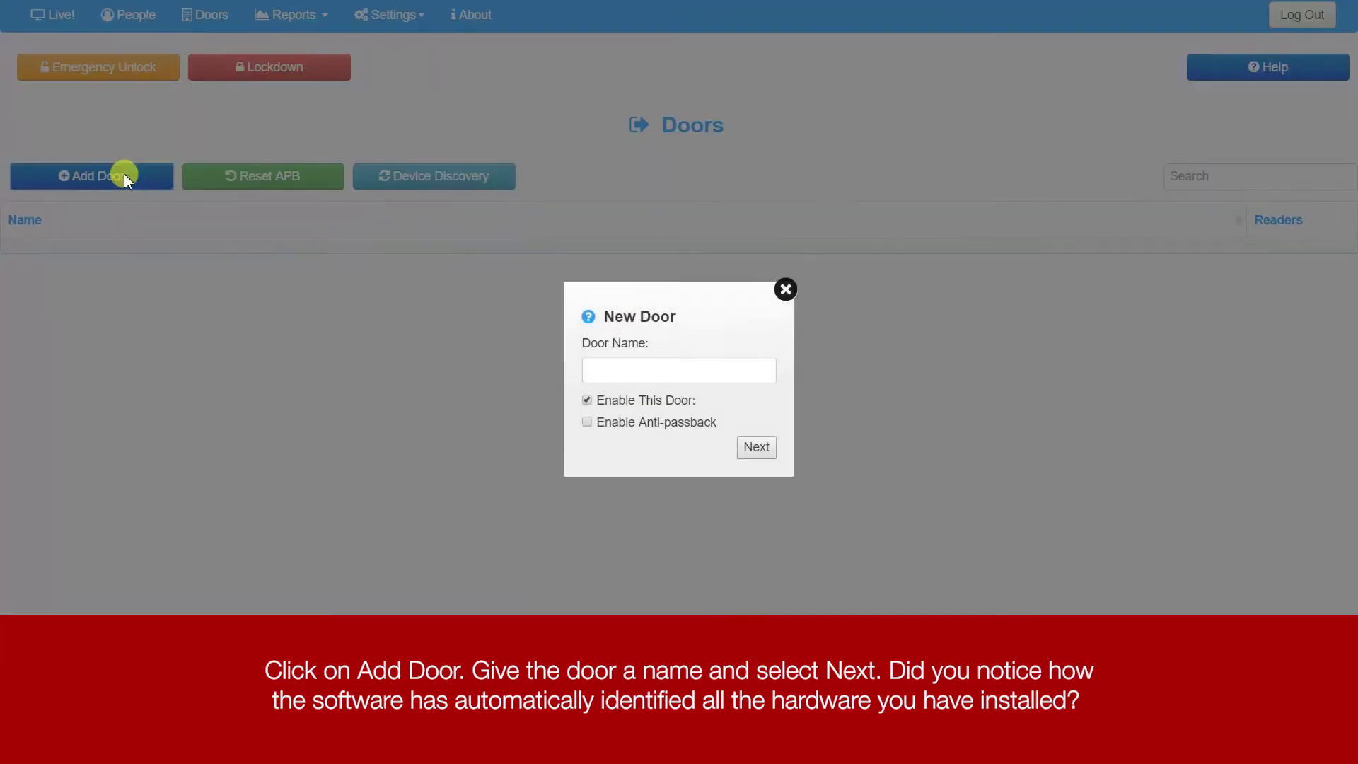
pyautogui.write('D')
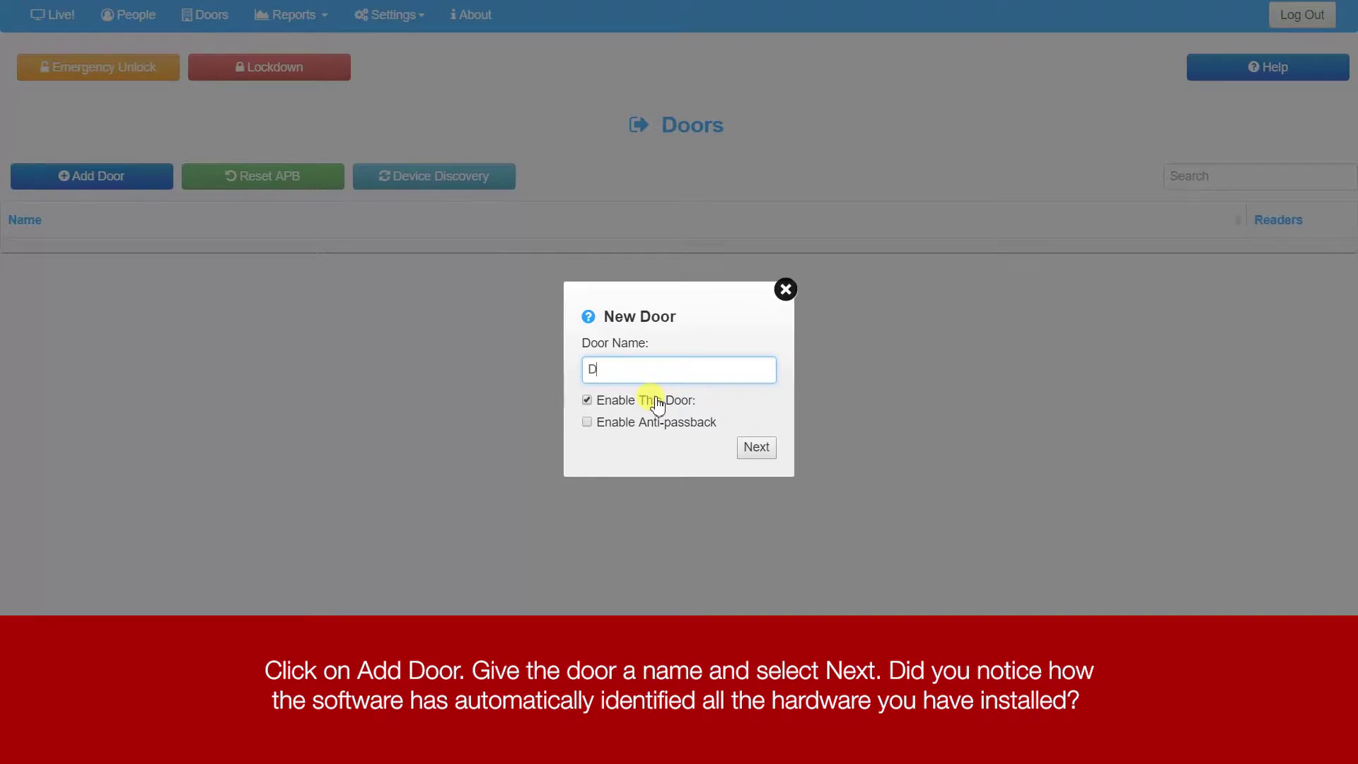
pyautogui.write('oor ')
pyautogui.write('1')
pyautogui.click(756, 446)
pyautogui.click(679, 361)
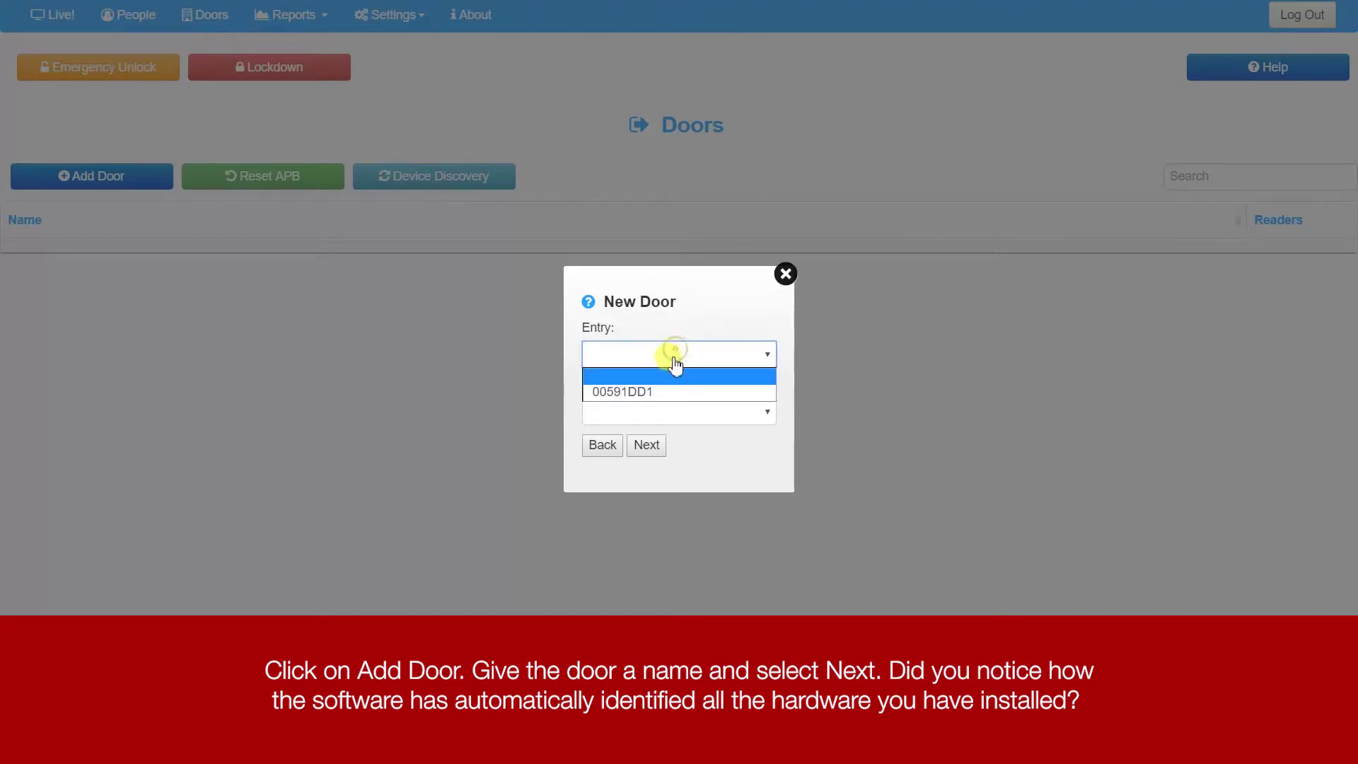
pyautogui.click(667, 392)
pyautogui.click(647, 444)
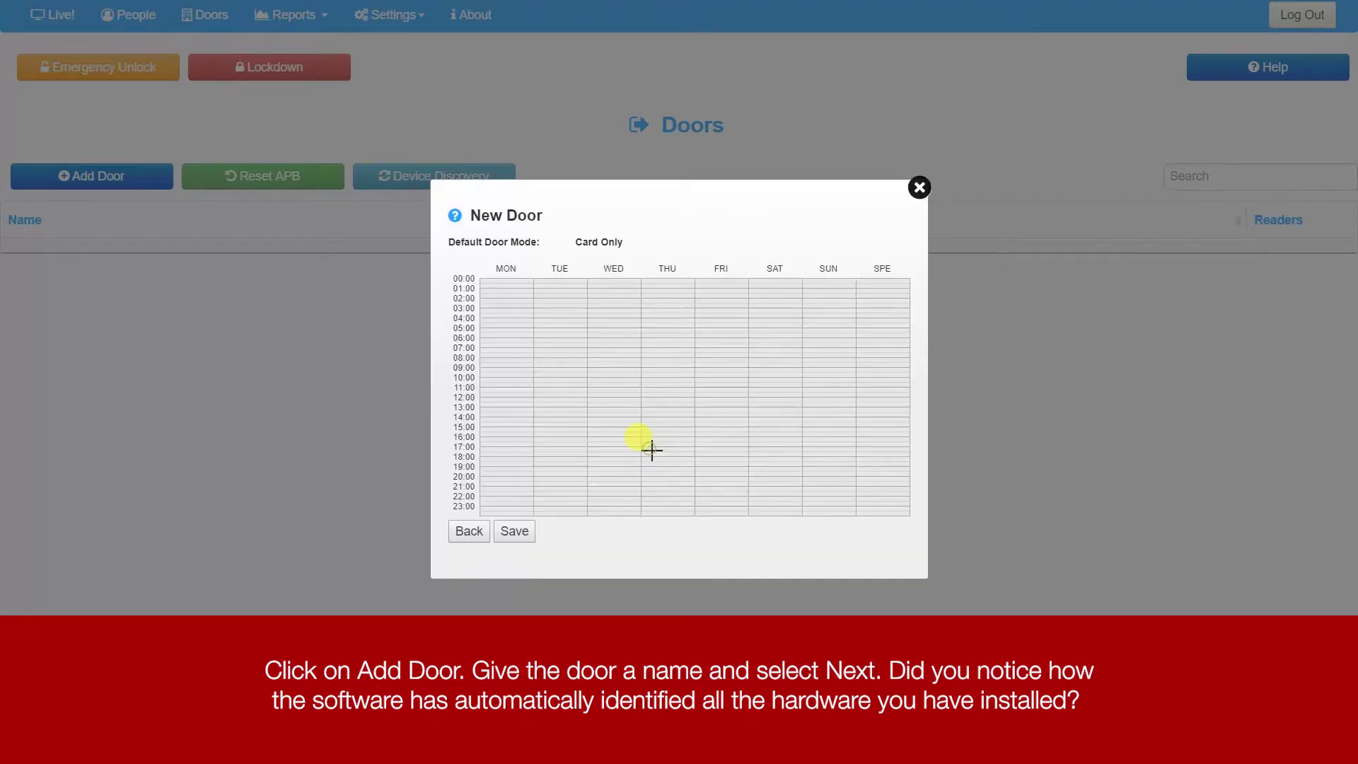
pyautogui.click(517, 531)
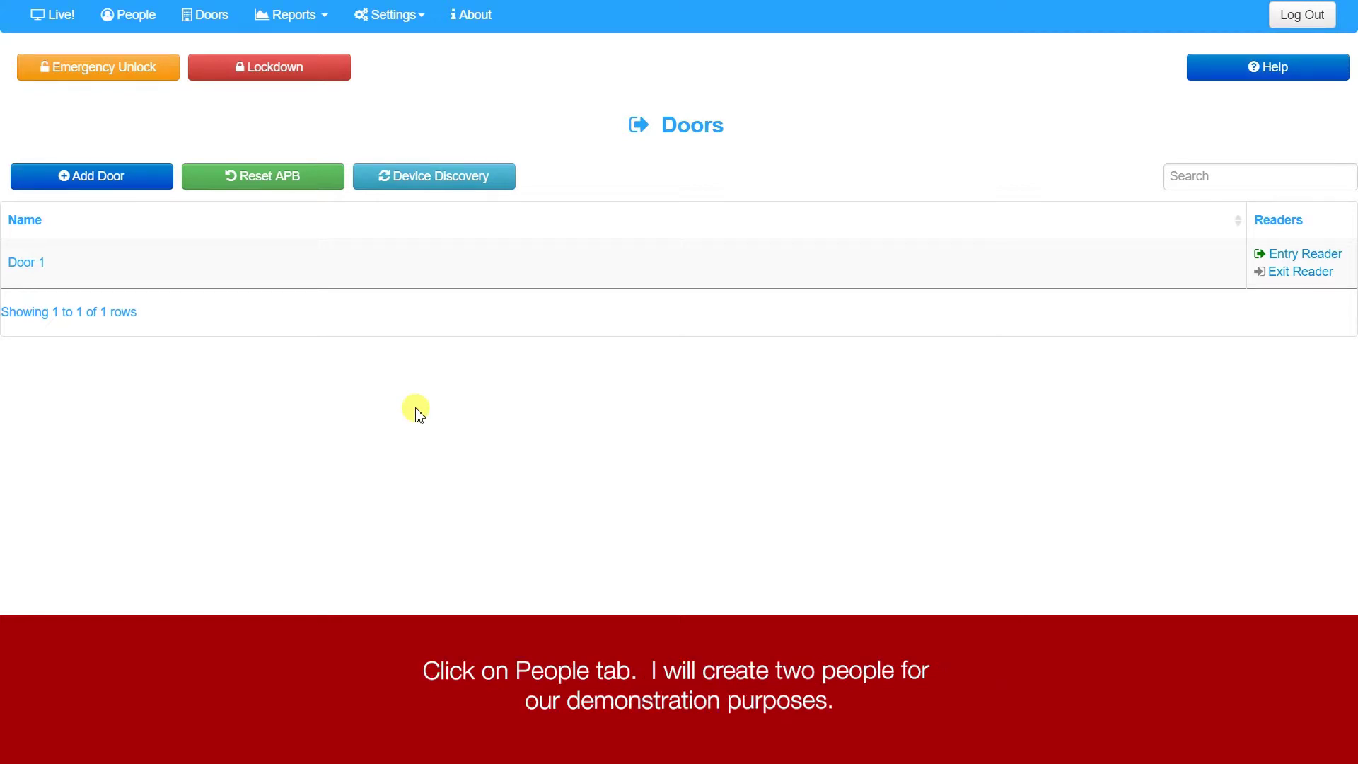
# On the People page, add John Doe (first name John, last name Doe).
pyautogui.click(133, 15)
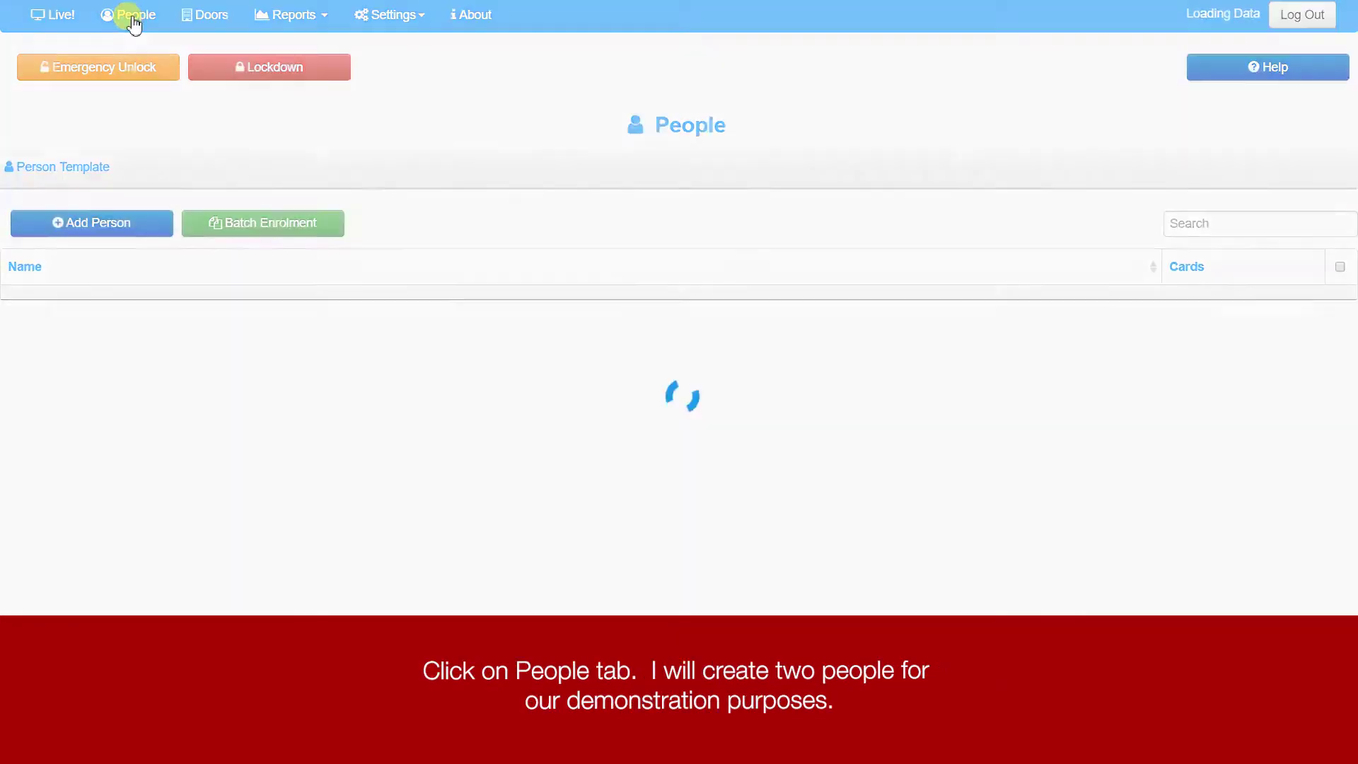
pyautogui.click(117, 228)
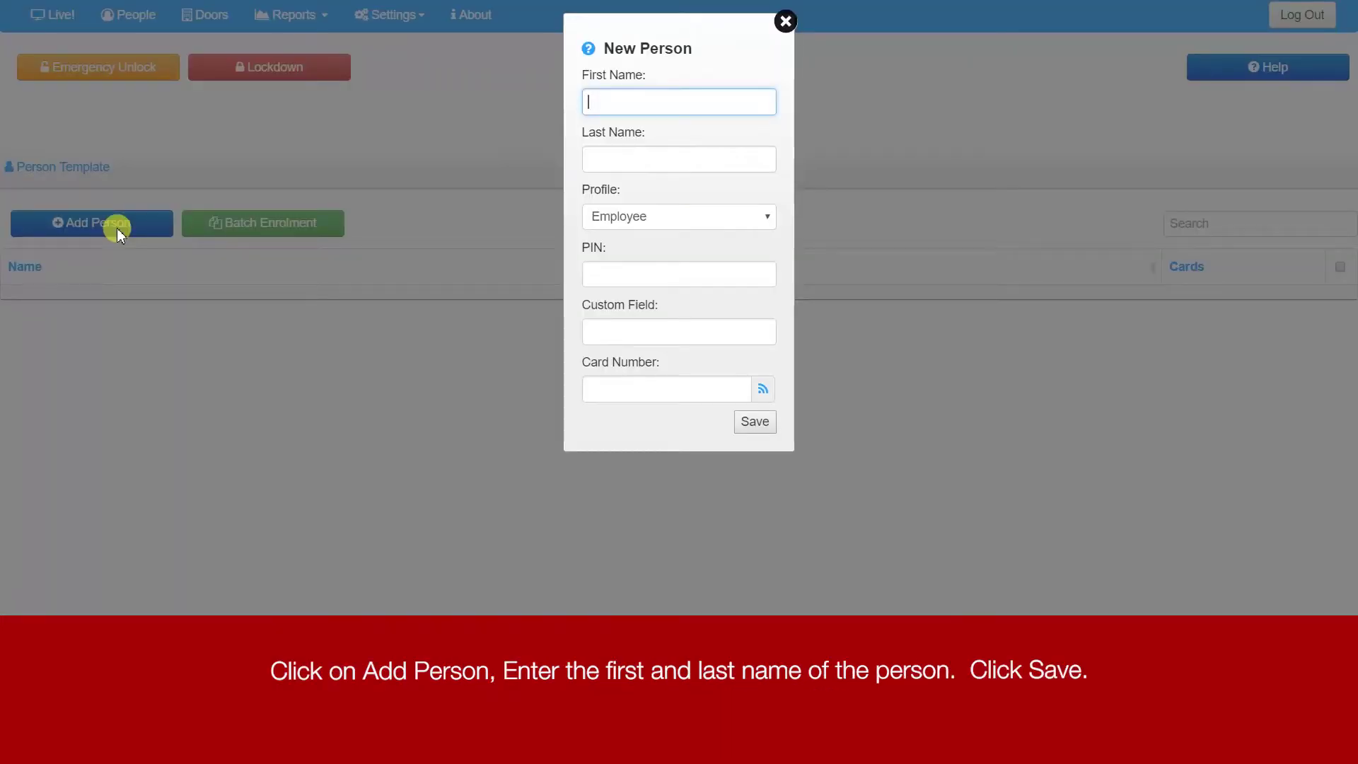
pyautogui.write('ohn')
pyautogui.press('Tab')
pyautogui.write('Doe')
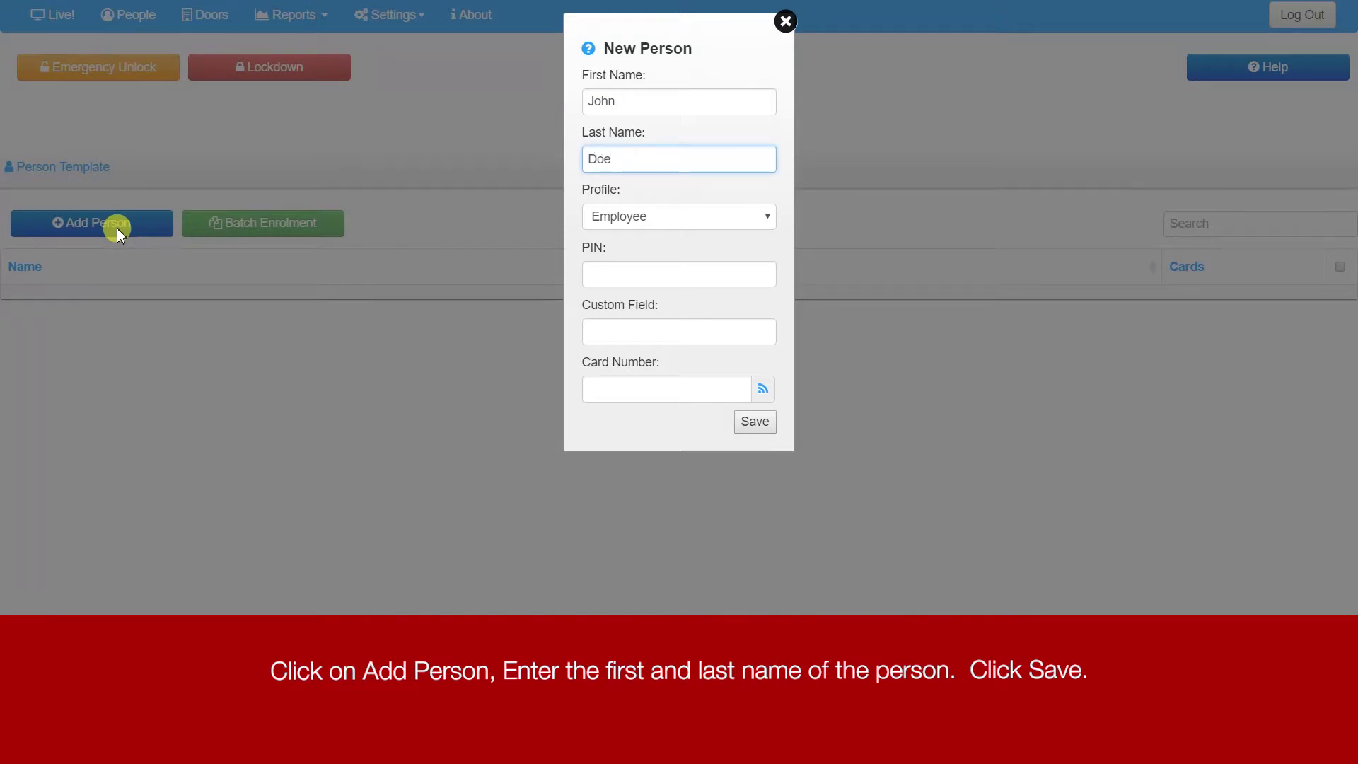
pyautogui.click(754, 421)
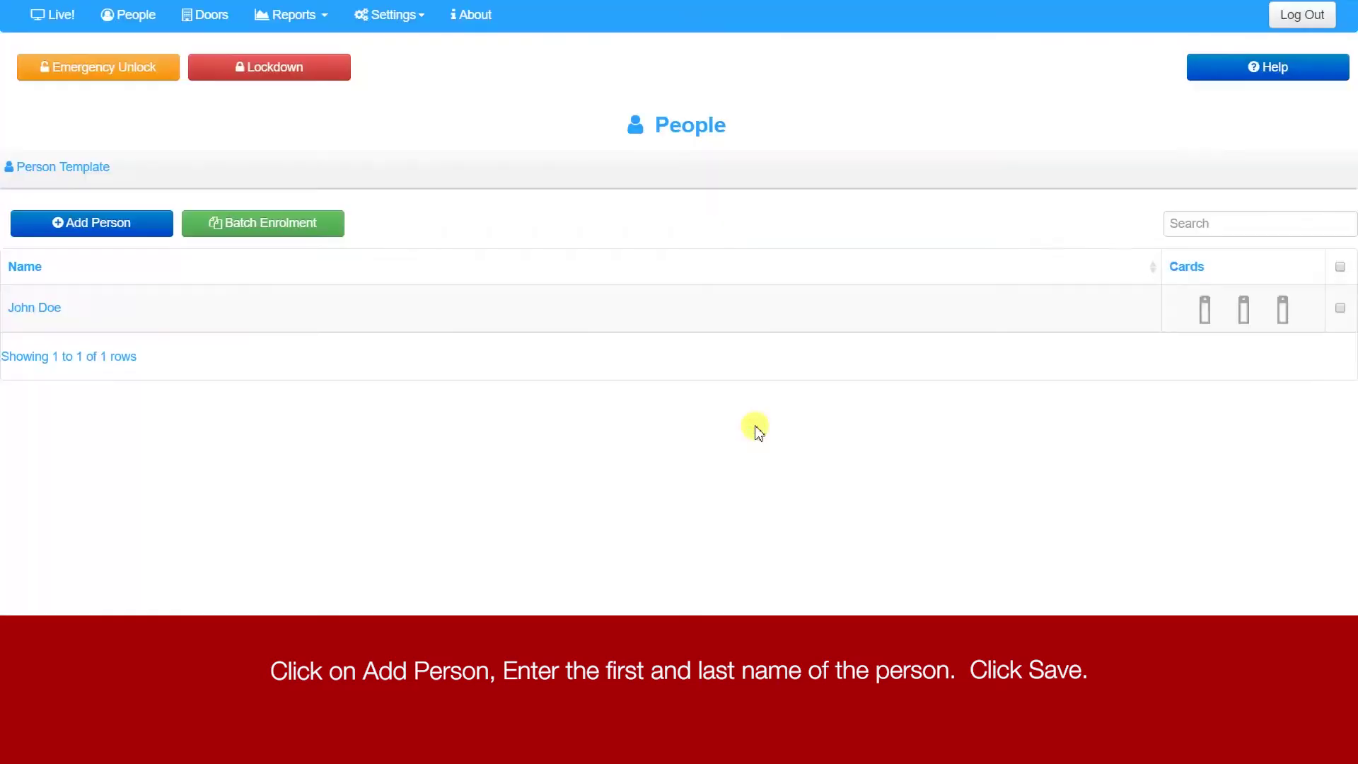
# Add a second person, Jane Doe (first name Jane, last name Doe).
pyautogui.click(107, 224)
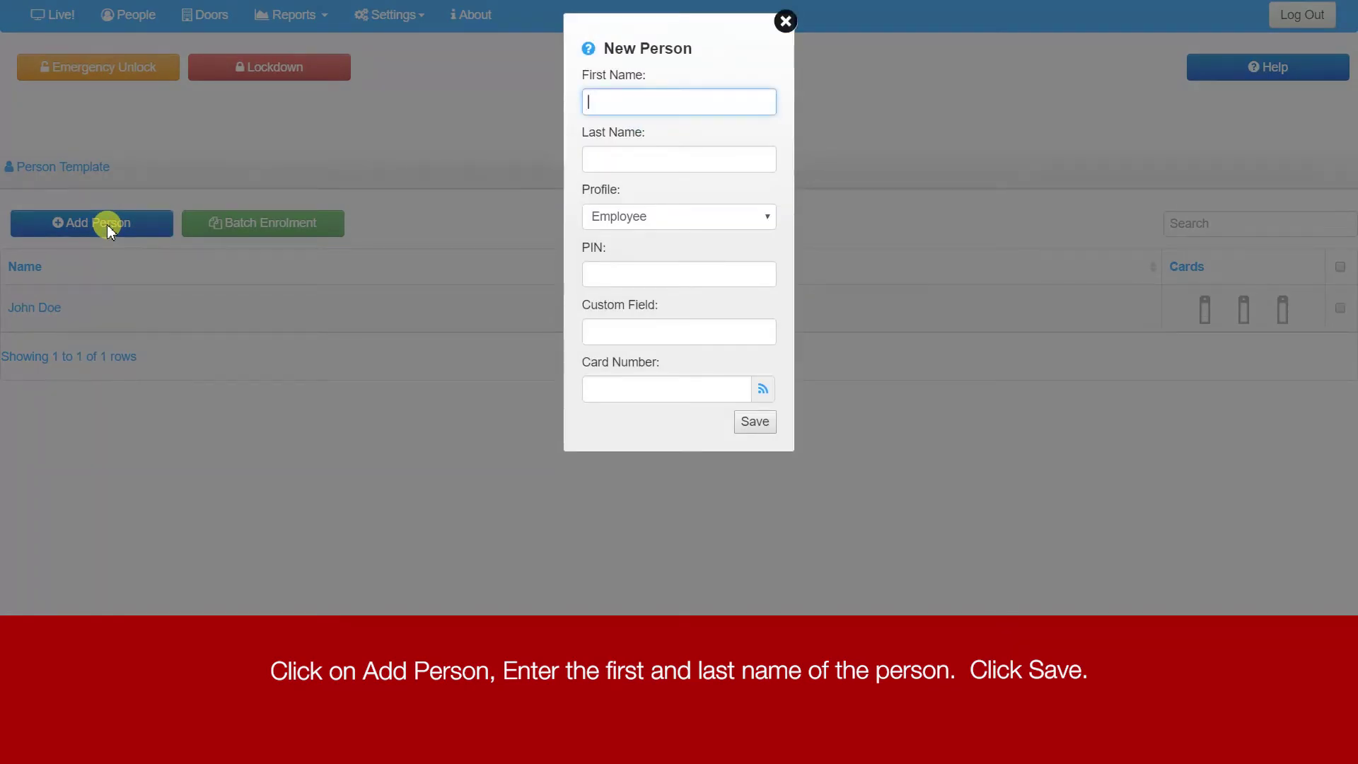
pyautogui.write('ane')
pyautogui.press('Tab')
pyautogui.write('Do')
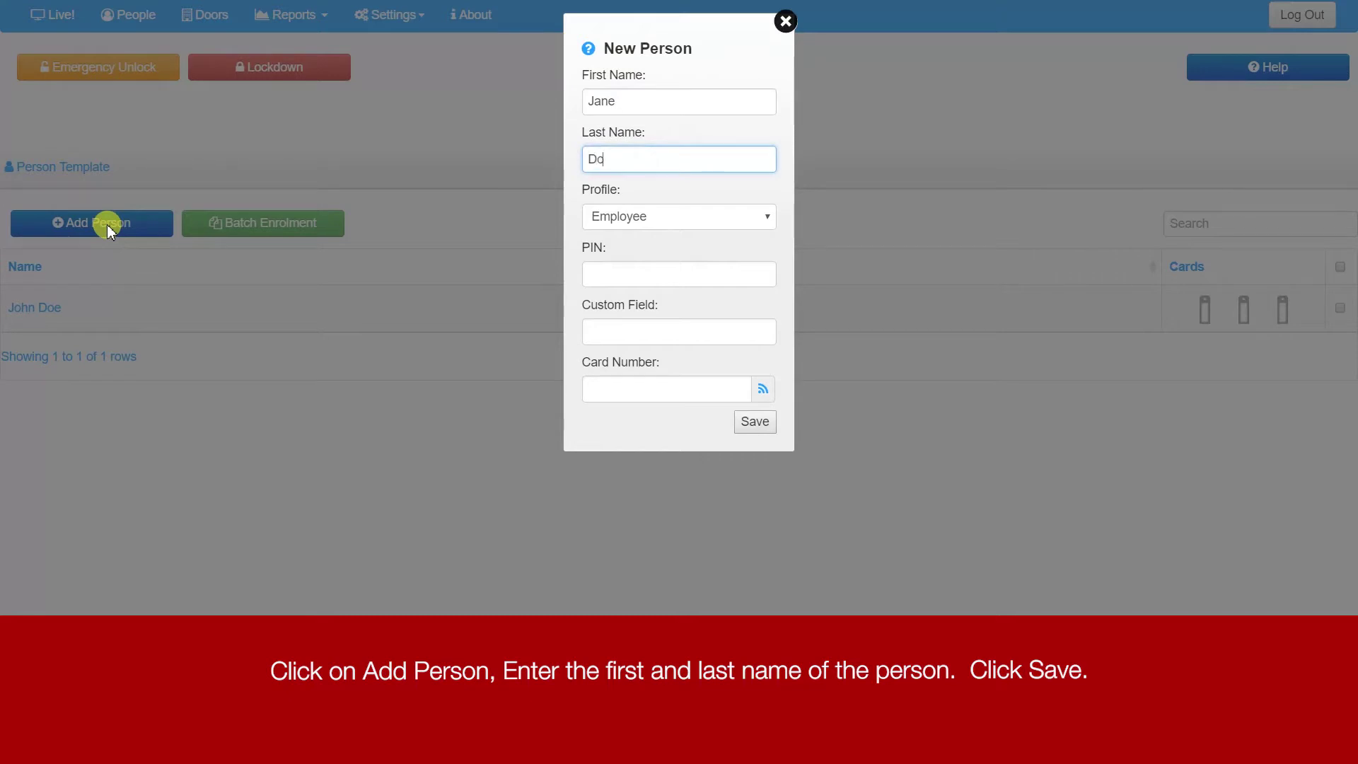
pyautogui.write('e')
pyautogui.click(756, 427)
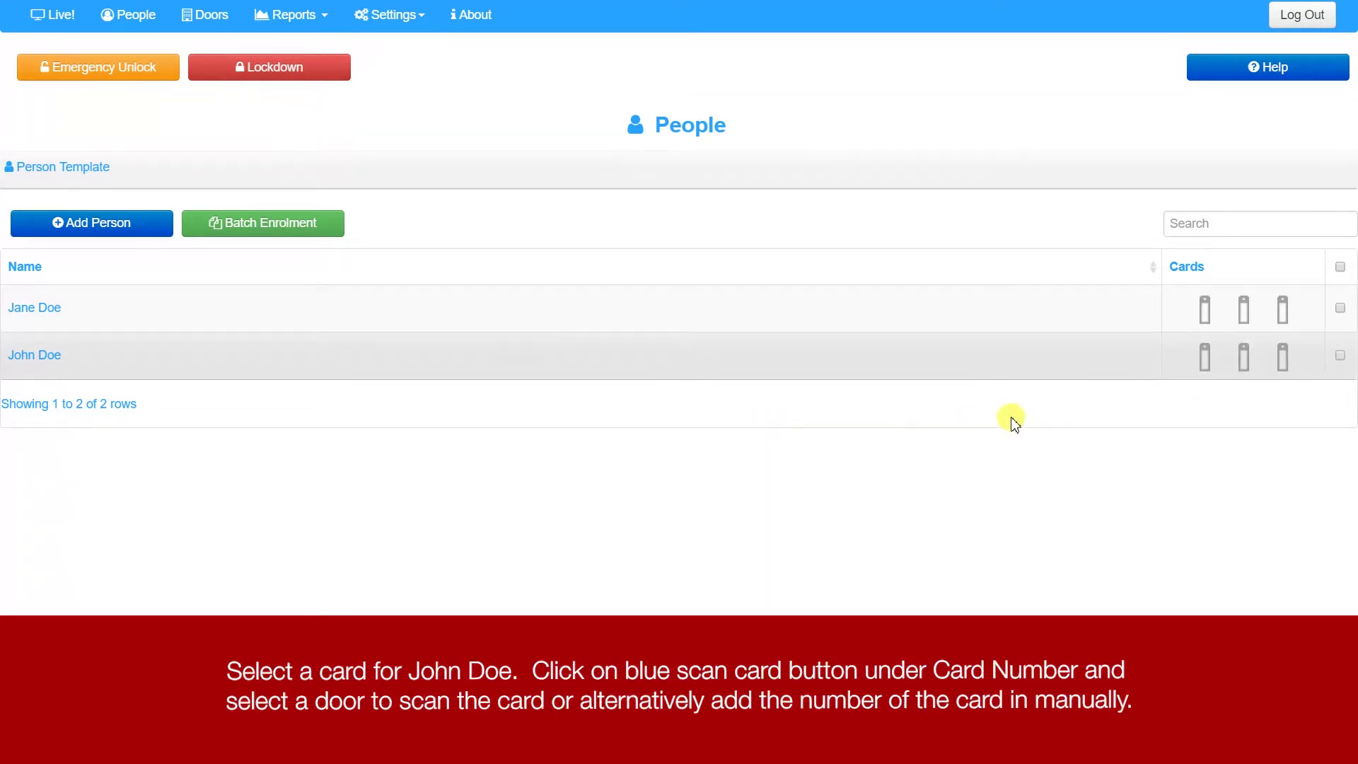
# Register John Doe's first card by scanning it at Door 1's entry reader.
pyautogui.click(1205, 358)
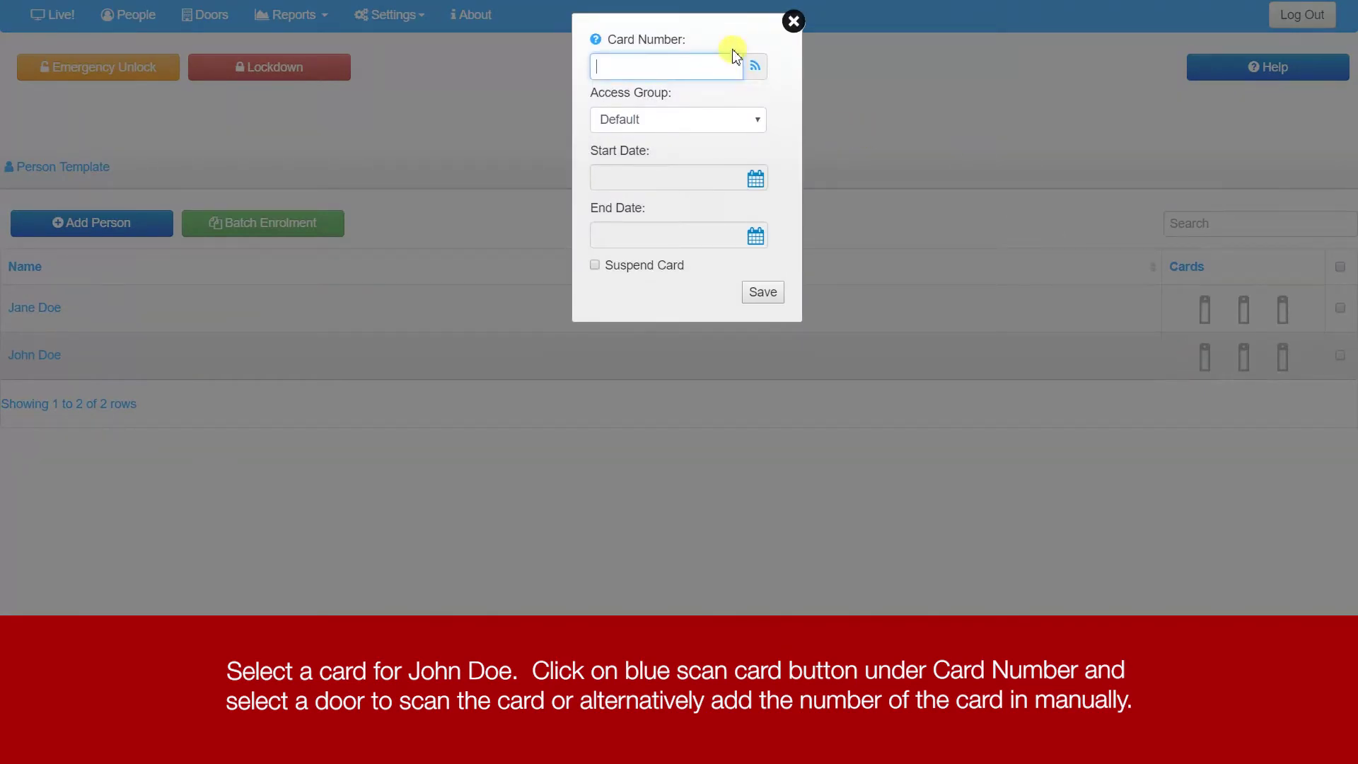
pyautogui.click(755, 66)
pyautogui.click(631, 132)
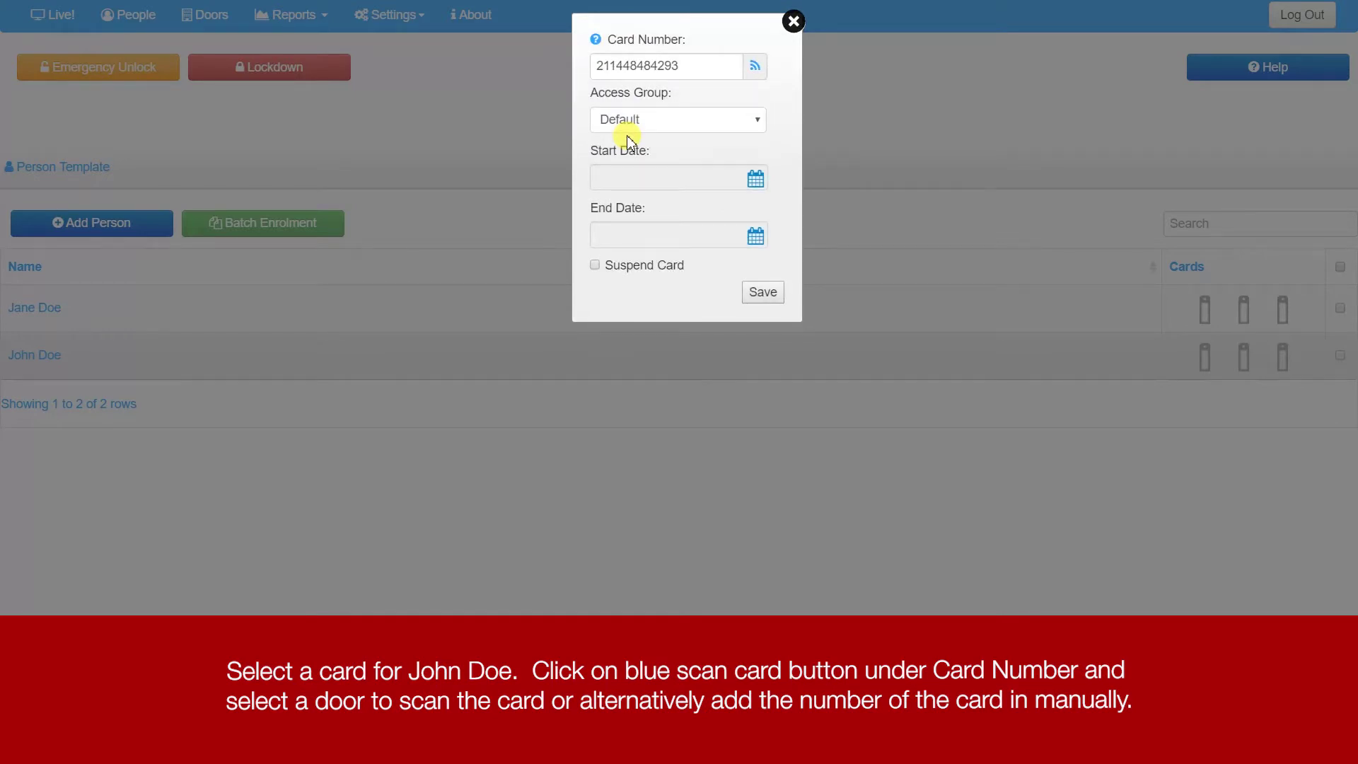
pyautogui.click(763, 292)
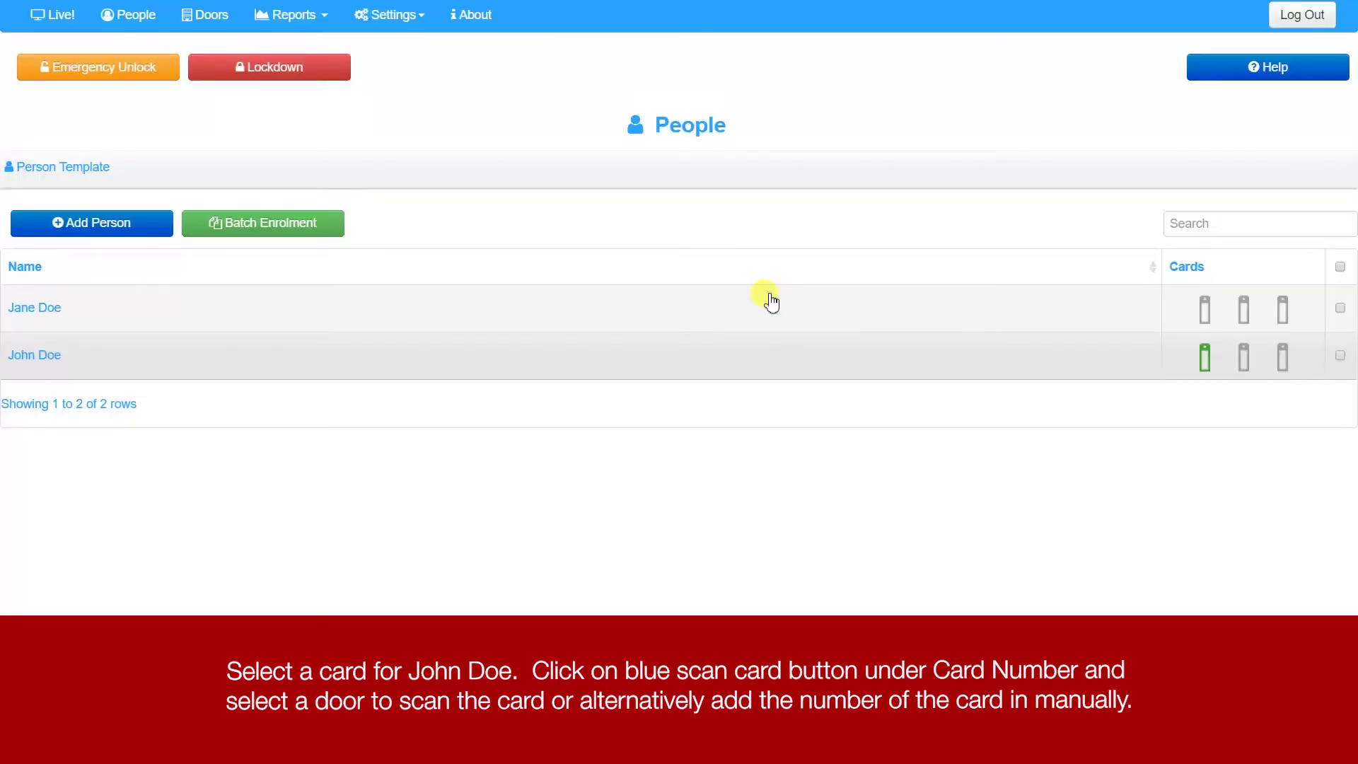
# Register a second card for John Doe, also scanned at Door 1 Entry.
pyautogui.click(1244, 357)
pyautogui.click(757, 68)
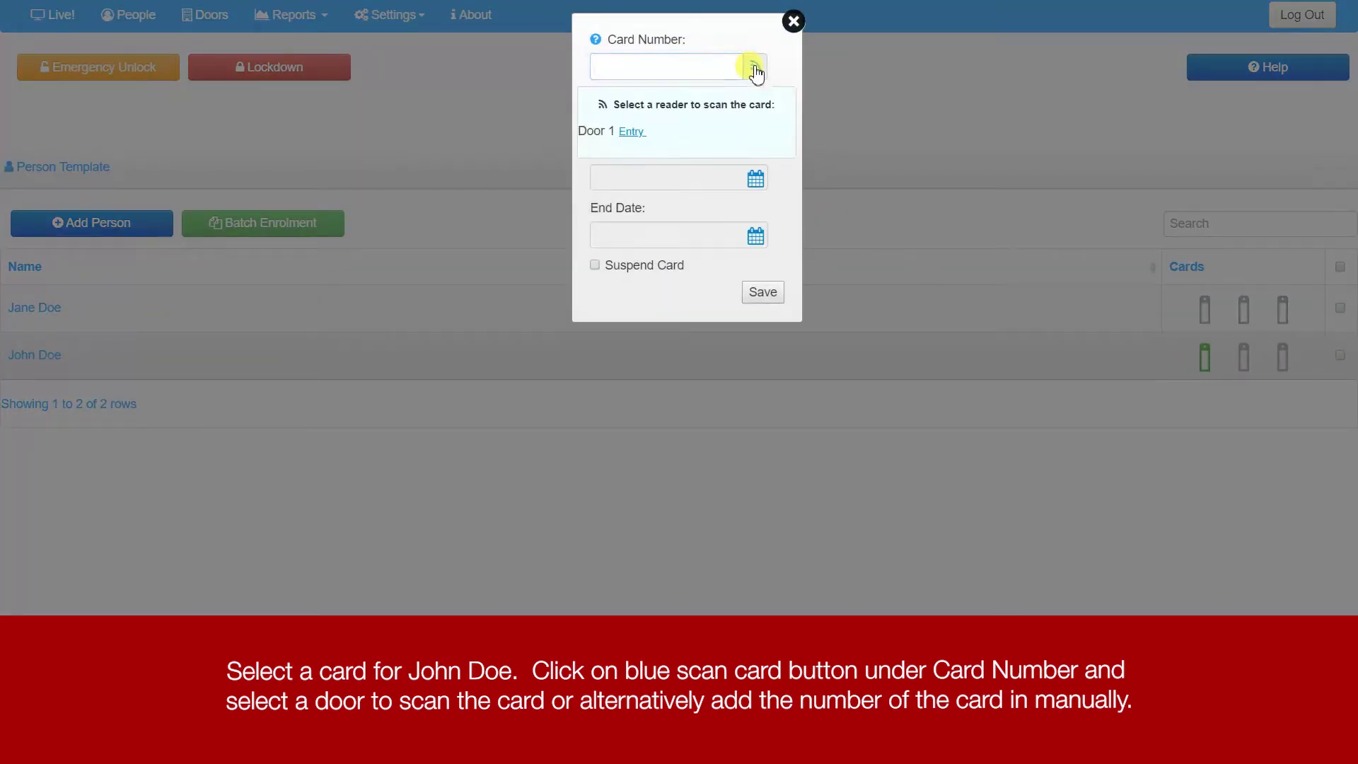
pyautogui.click(631, 131)
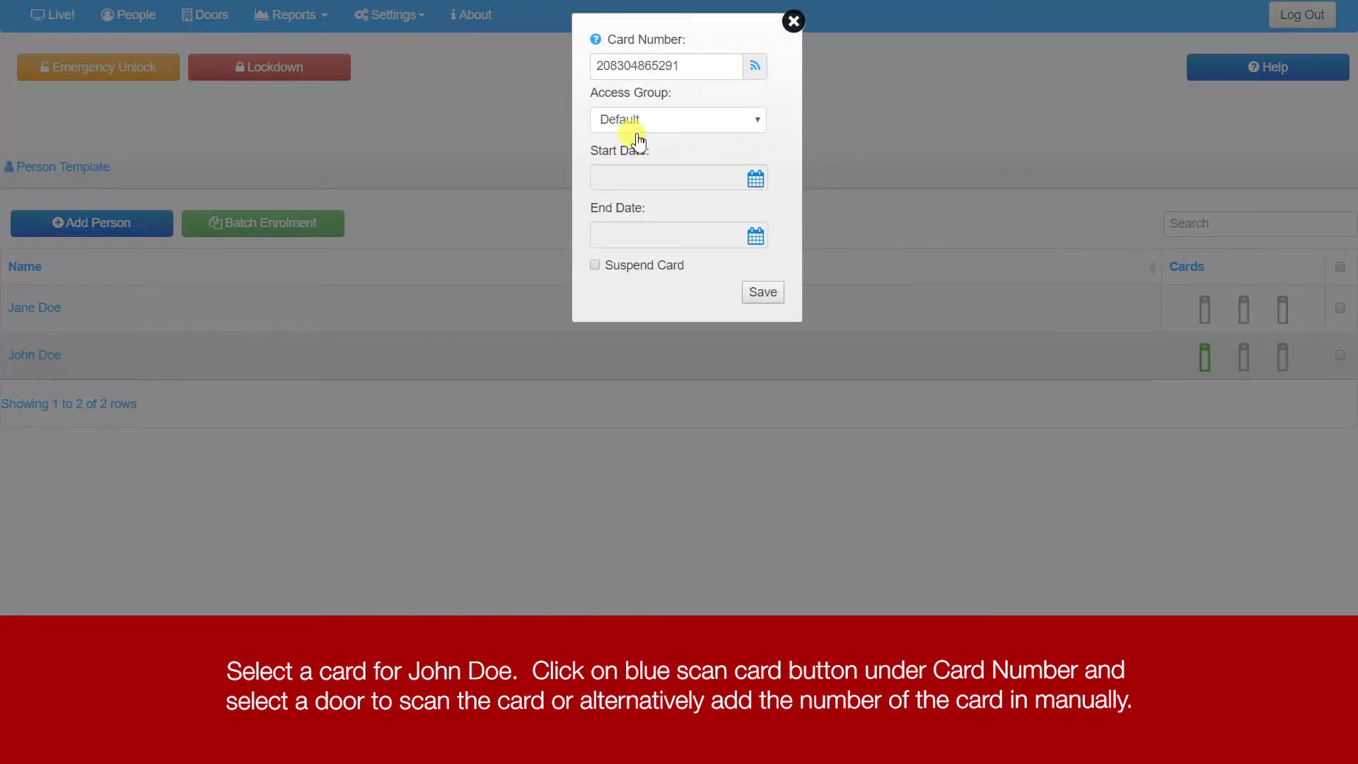
pyautogui.click(763, 292)
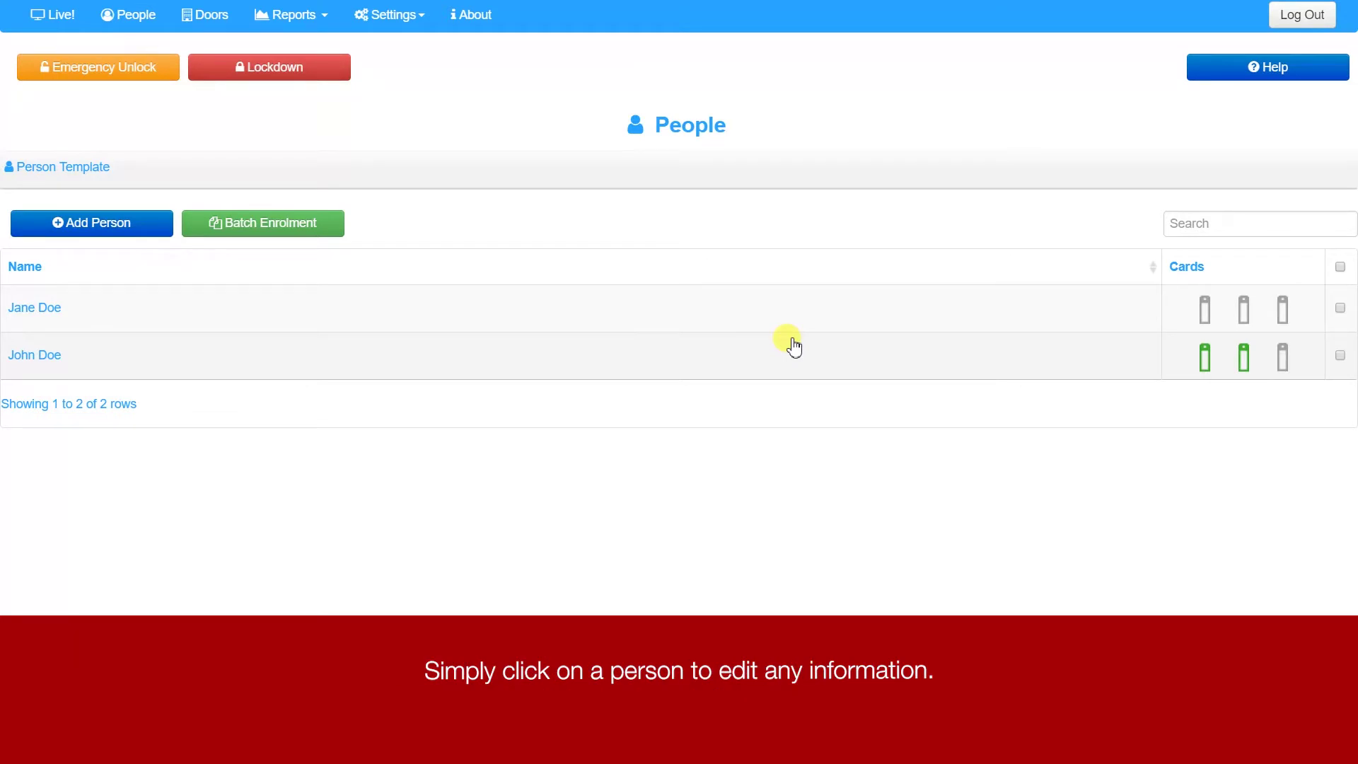
pyautogui.click(1206, 359)
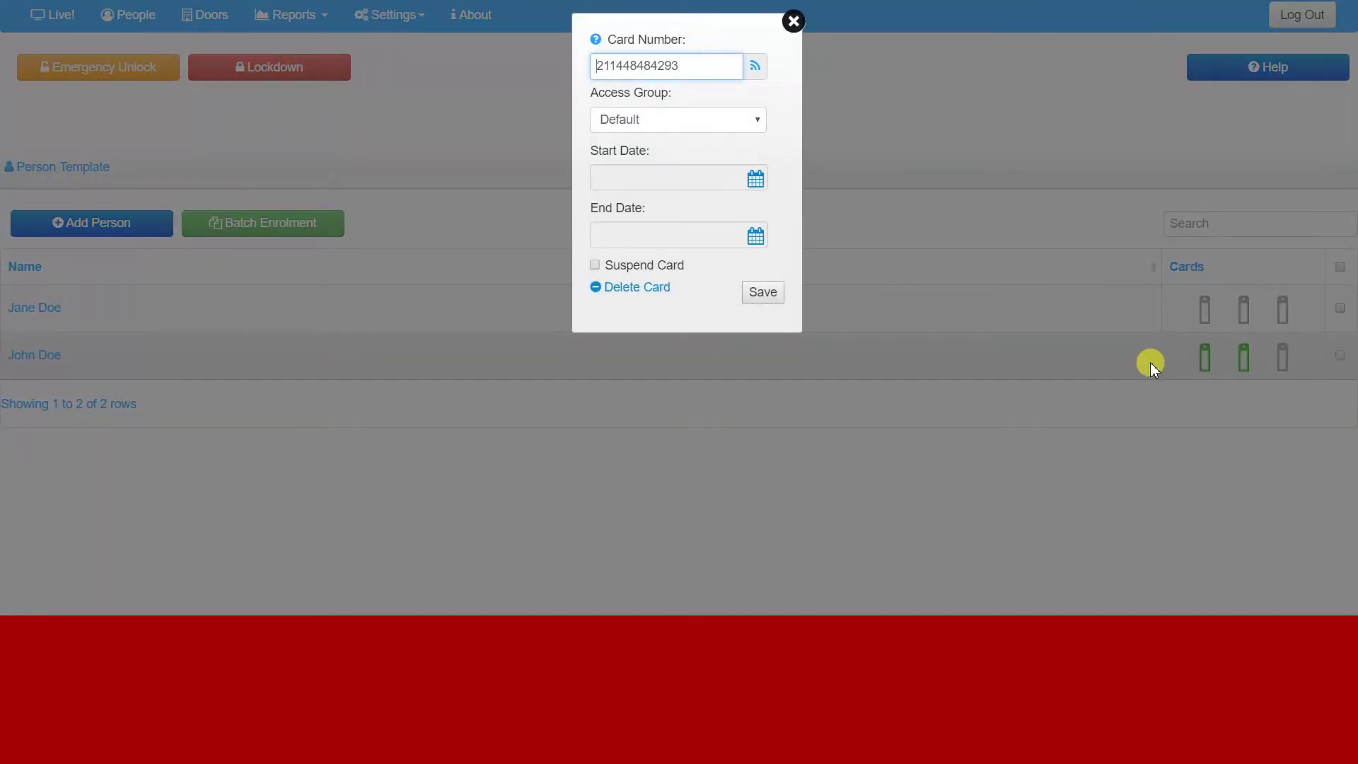
pyautogui.click(652, 287)
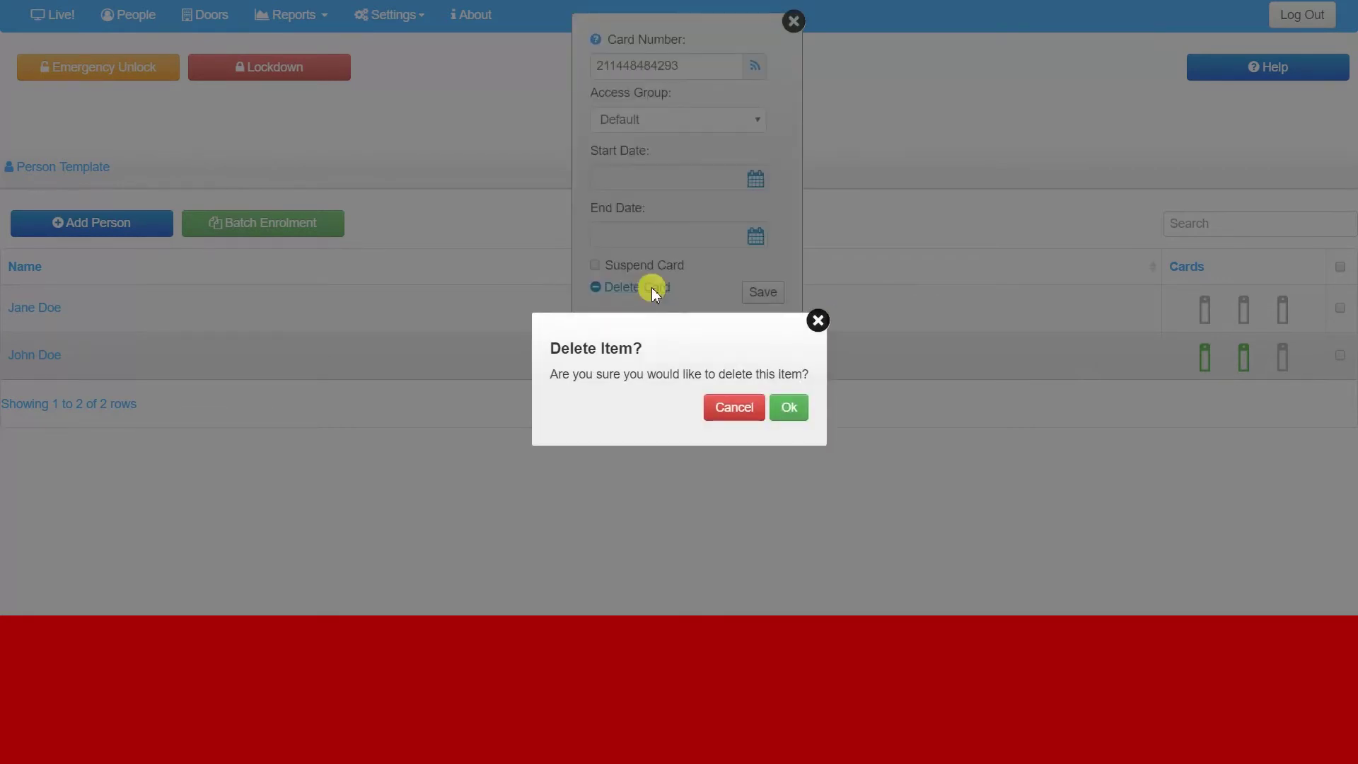
pyautogui.click(793, 409)
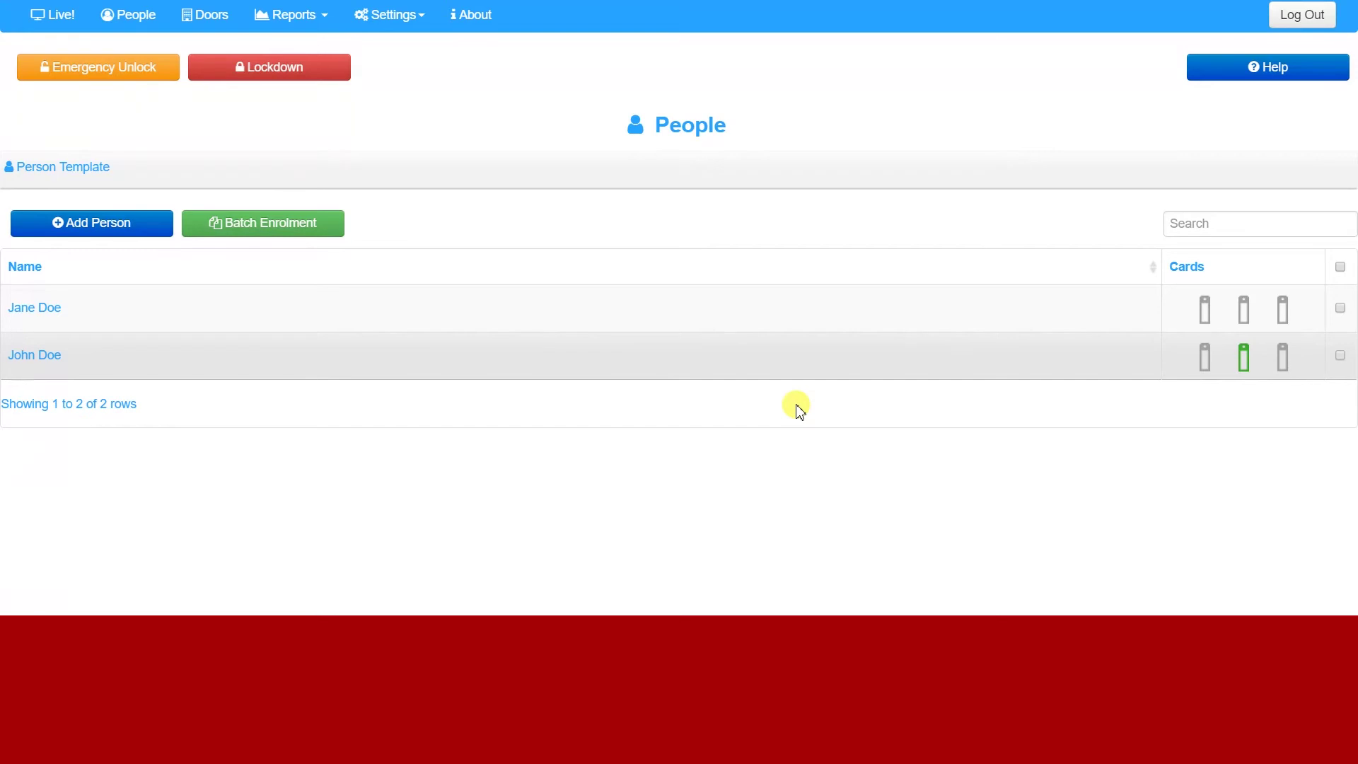
# Open Jane Doe's record, delete her, and confirm the deletion.
pyautogui.click(342, 309)
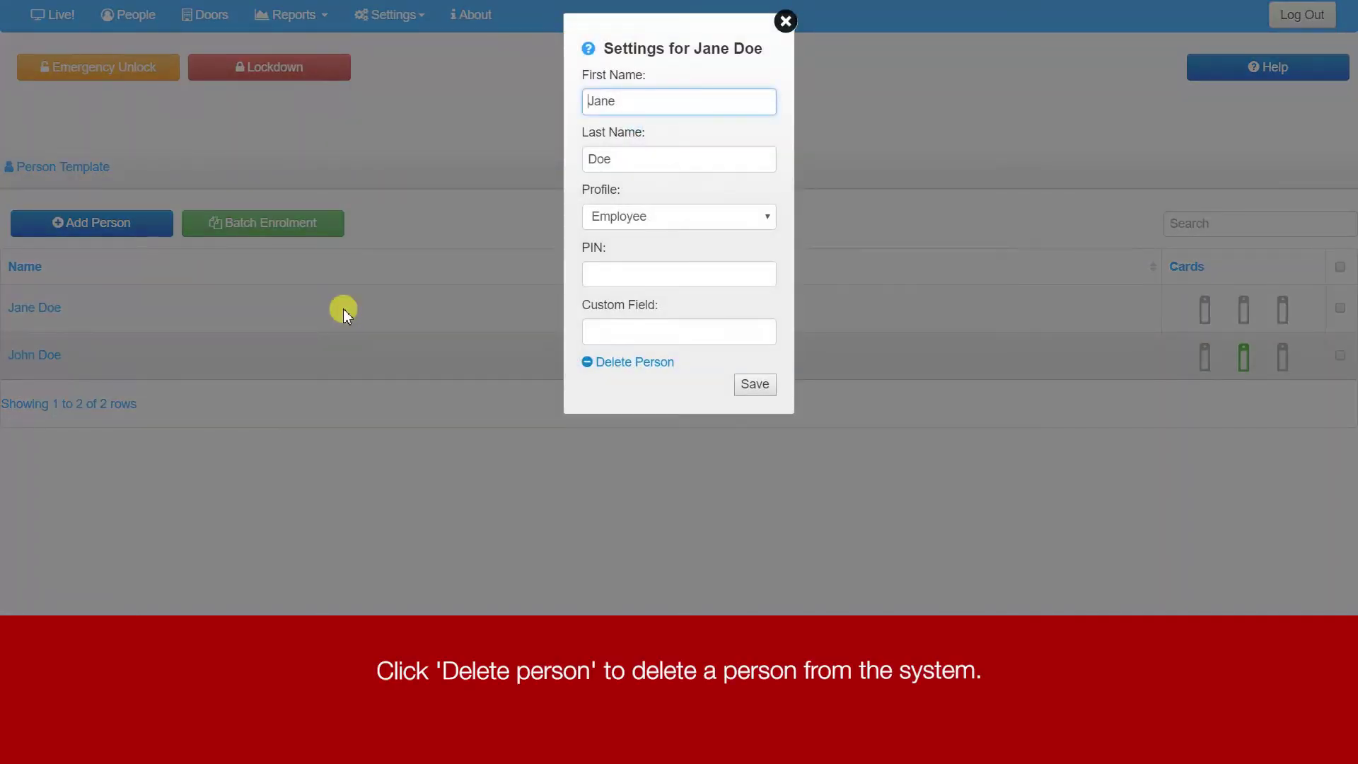
pyautogui.click(644, 365)
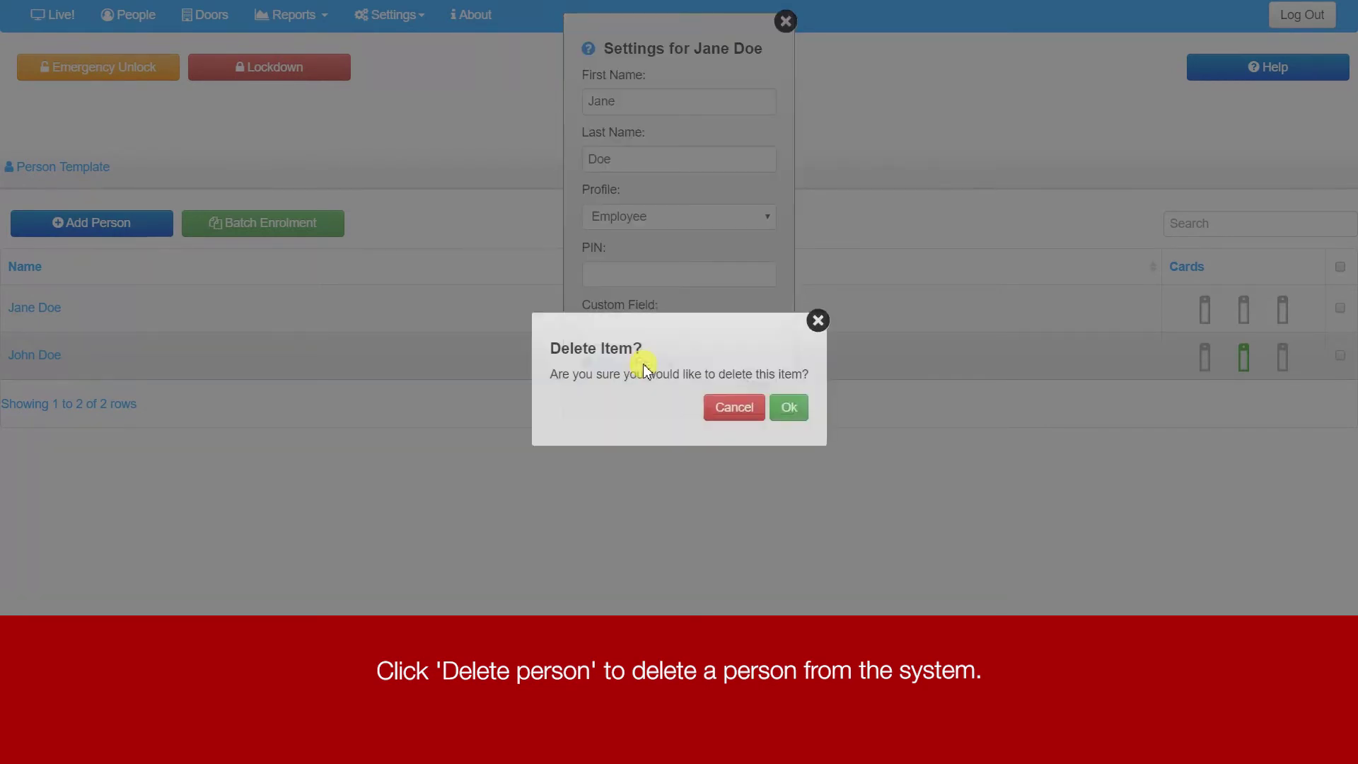
pyautogui.click(793, 408)
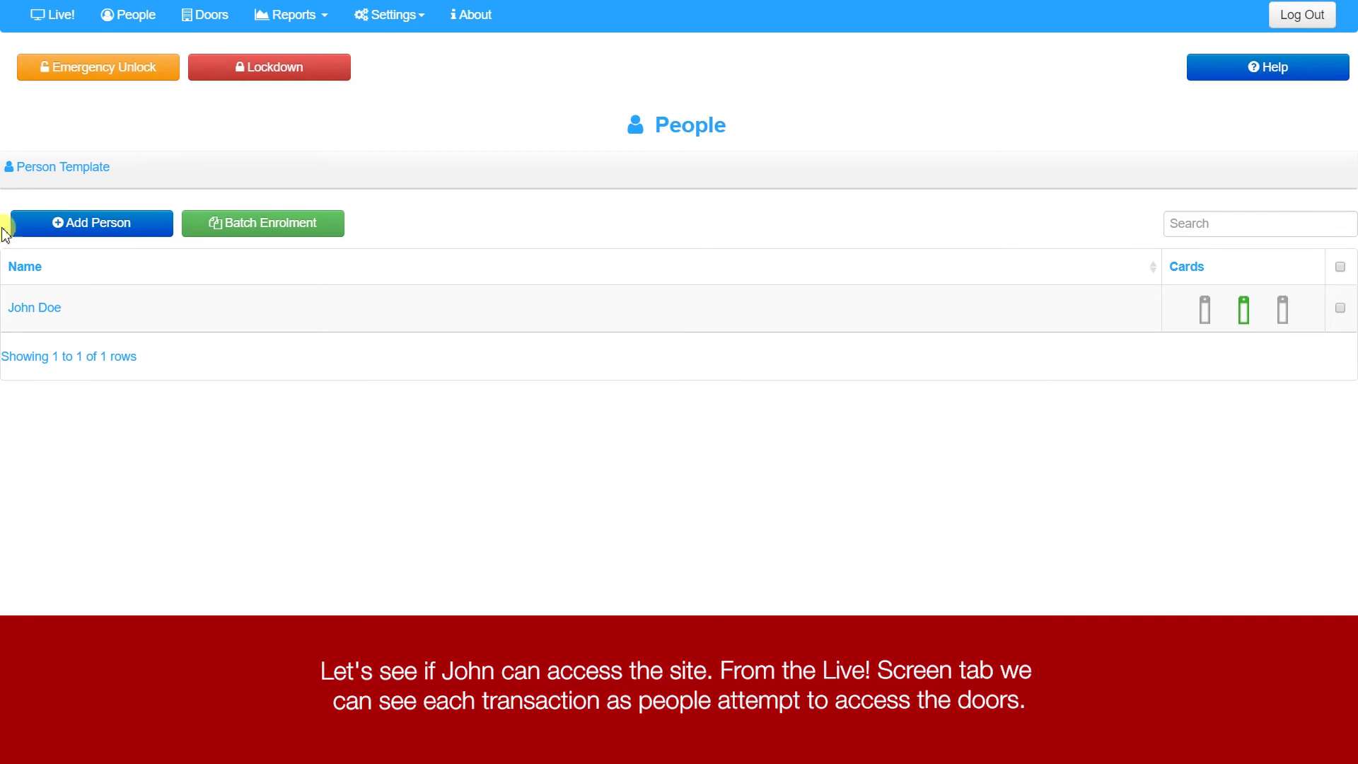
# Switch to the Live! page showing John Doe allowed entry at Door 1.
pyautogui.click(59, 19)
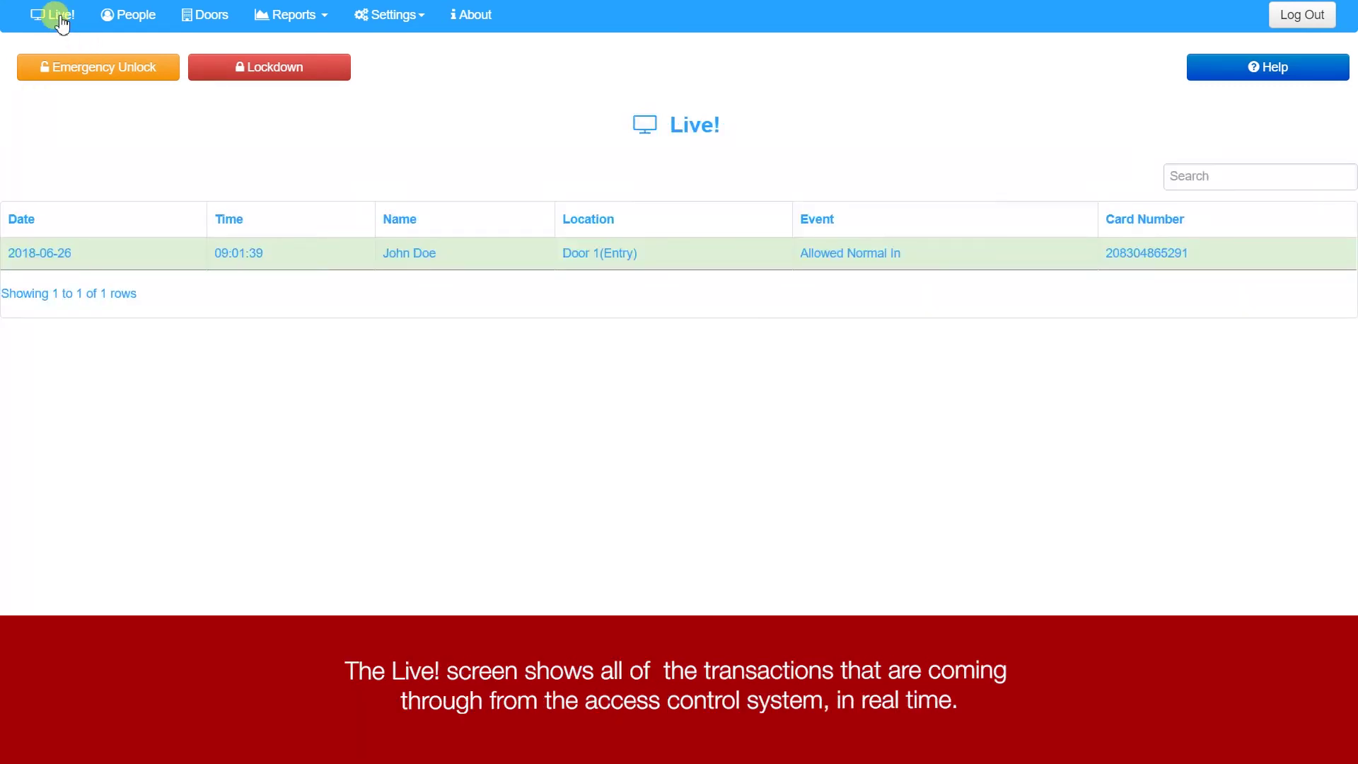